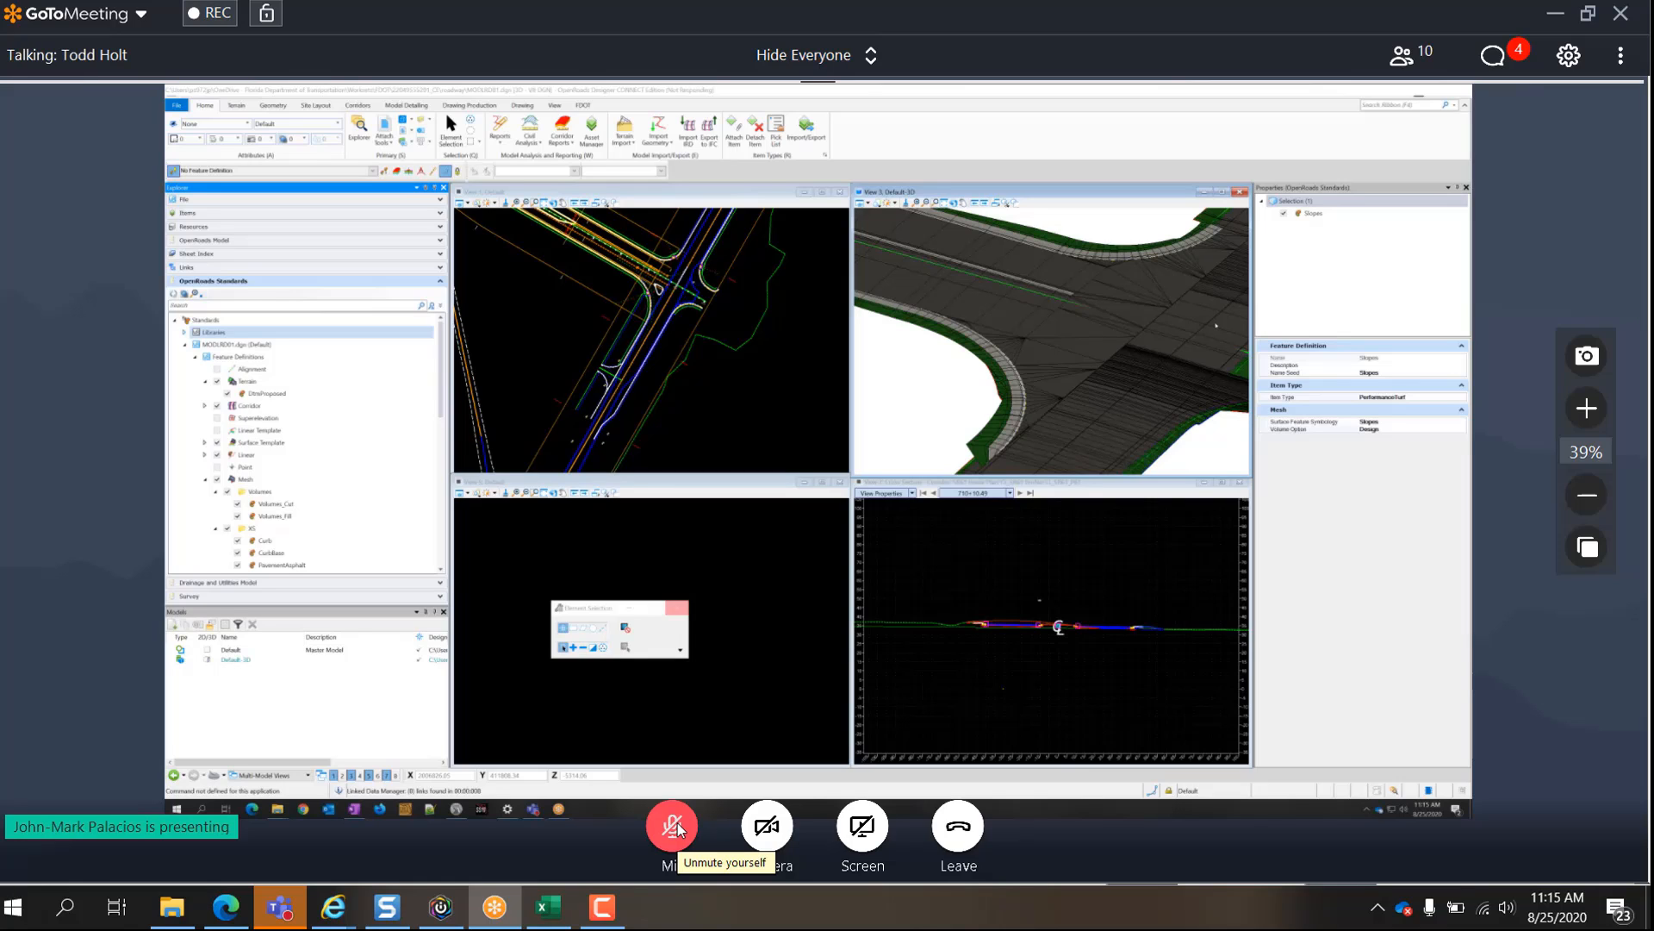
- Unmute the meeting microphone and mute it again
left_click(673, 826)
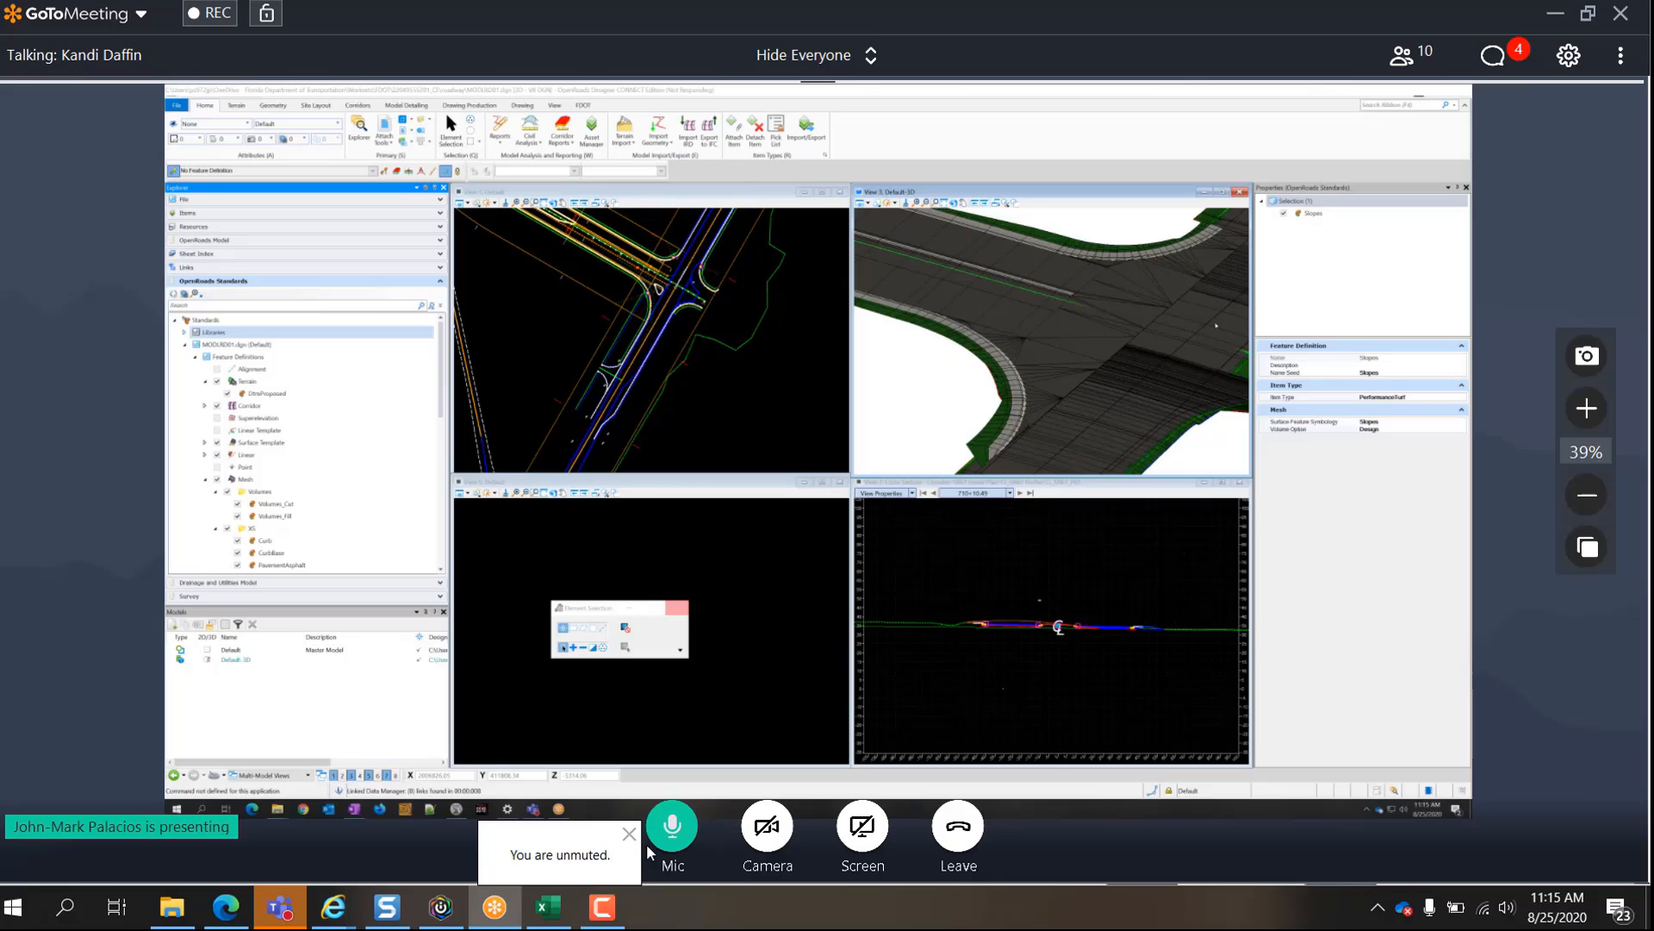
left_click(677, 832)
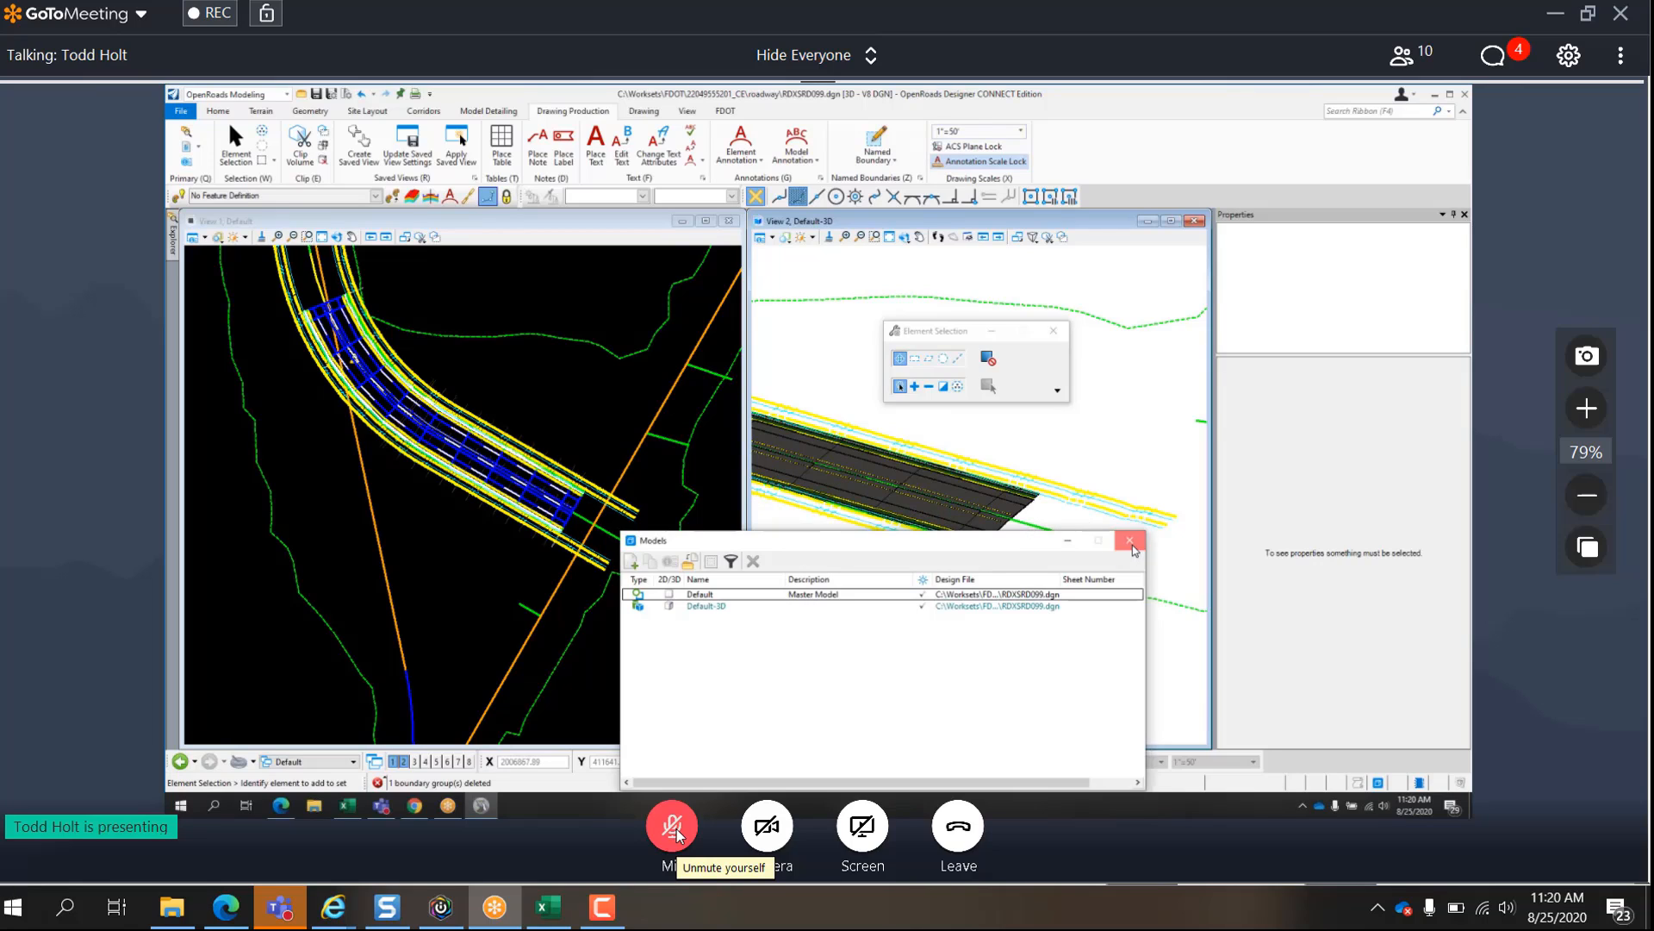
- Raise the system volume to hear the presenter better
key("XF86AudioRaiseVolume")
key("XF86AudioRaiseVolume")
key("XF86AudioRaiseVolume")
key("XF86AudioRaiseVolume")
key("XF86AudioRaiseVolume")
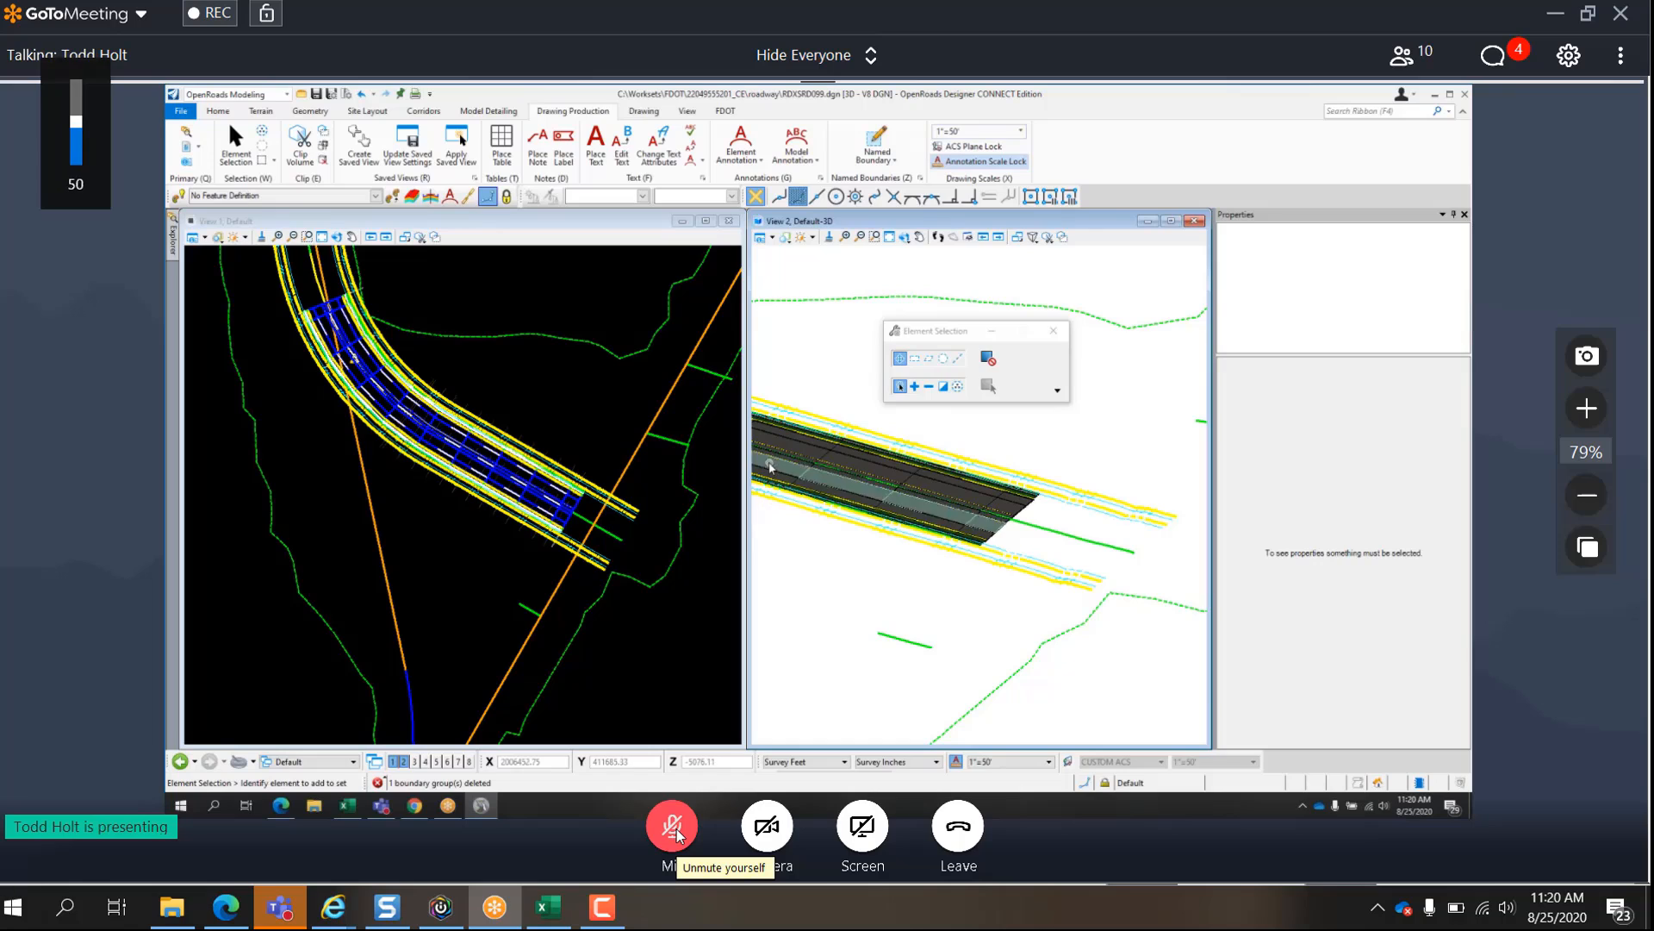
key("XF86AudioRaiseVolume")
key("XF86AudioRaiseVolume")
key("XF86AudioRaiseVolume")
key("XF86AudioRaiseVolume")
key("XF86AudioRaiseVolume")
key("XF86AudioRaiseVolume")
key("XF86AudioRaiseVolume")
key("XF86AudioRaiseVolume")
key("XF86AudioRaiseVolume")
key("XF86AudioRaiseVolume")
key("XF86AudioRaiseVolume")
key("XF86AudioRaiseVolume")
key("XF86AudioRaiseVolume")
key("XF86AudioRaiseVolume")
key("XF86AudioRaiseVolume")
key("XF86AudioRaiseVolume")
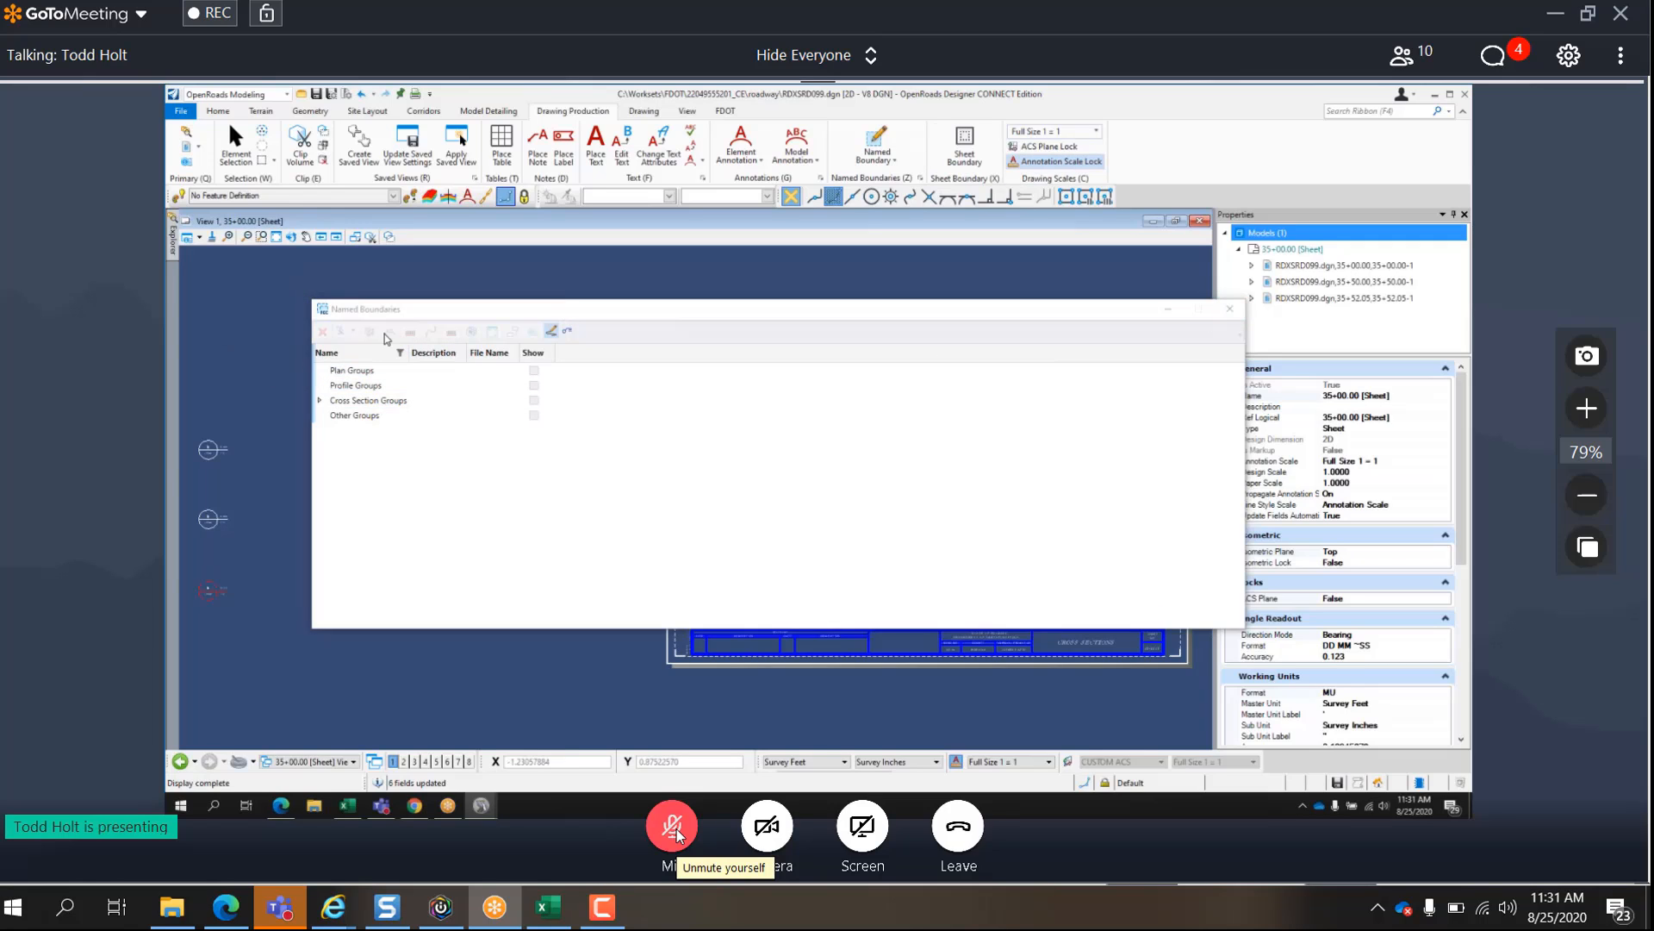
- Close the named boundaries list and open the 28+09.68 drawing model, moving the models list clear of the cross section
left_click(1229, 309)
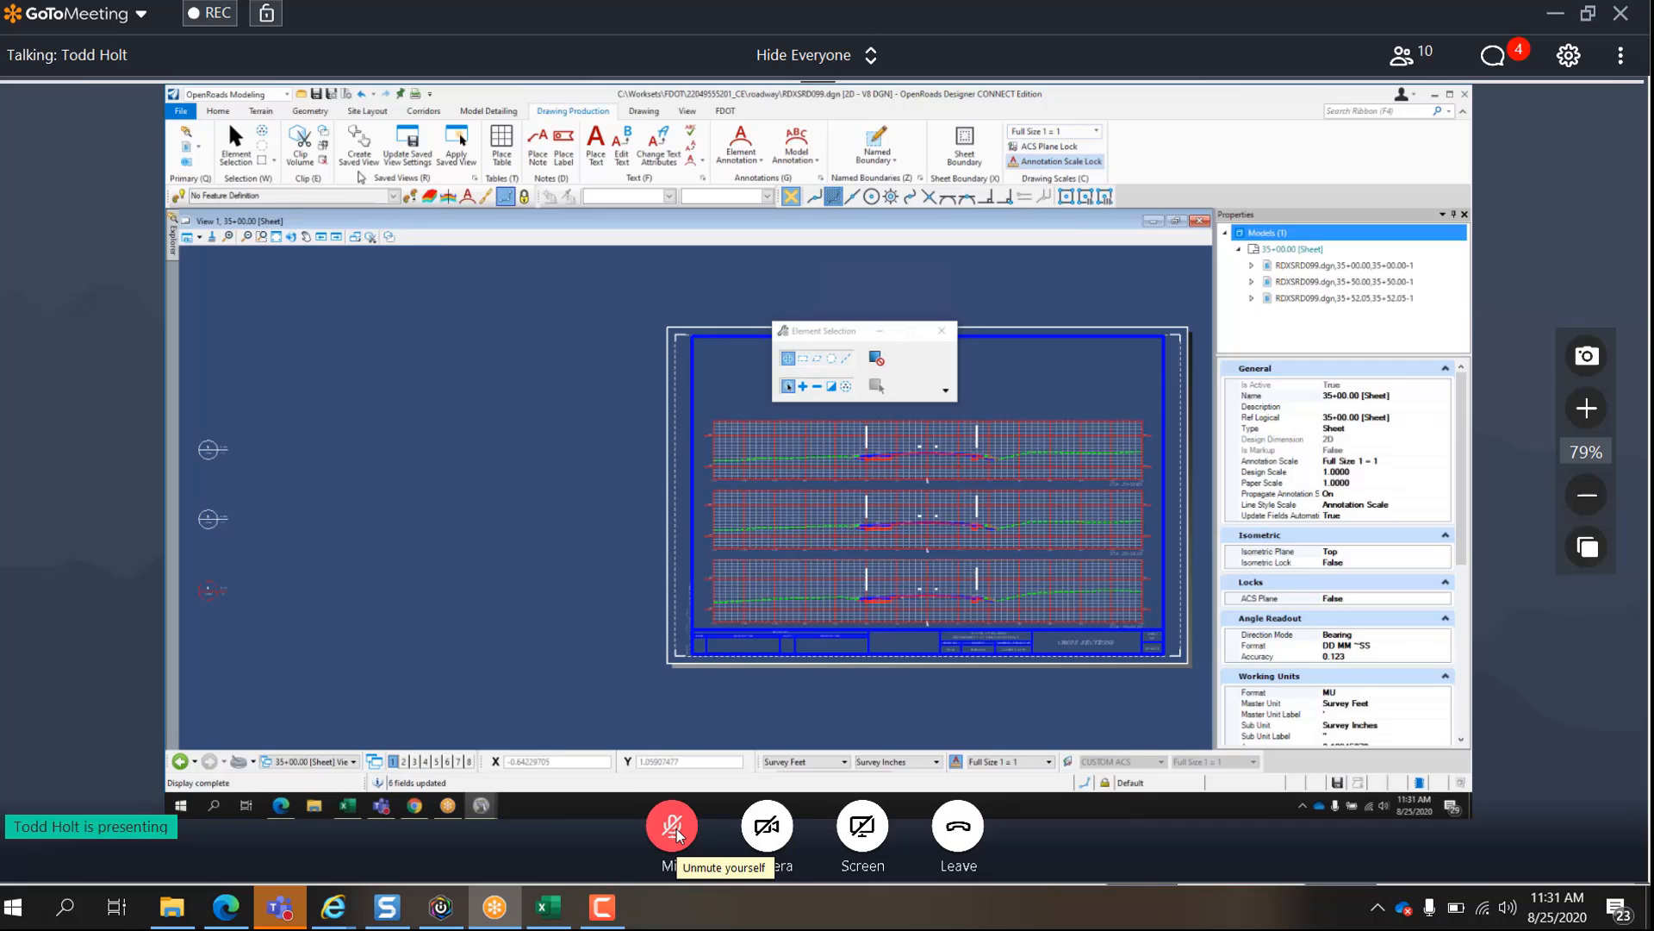
left_click(218, 111)
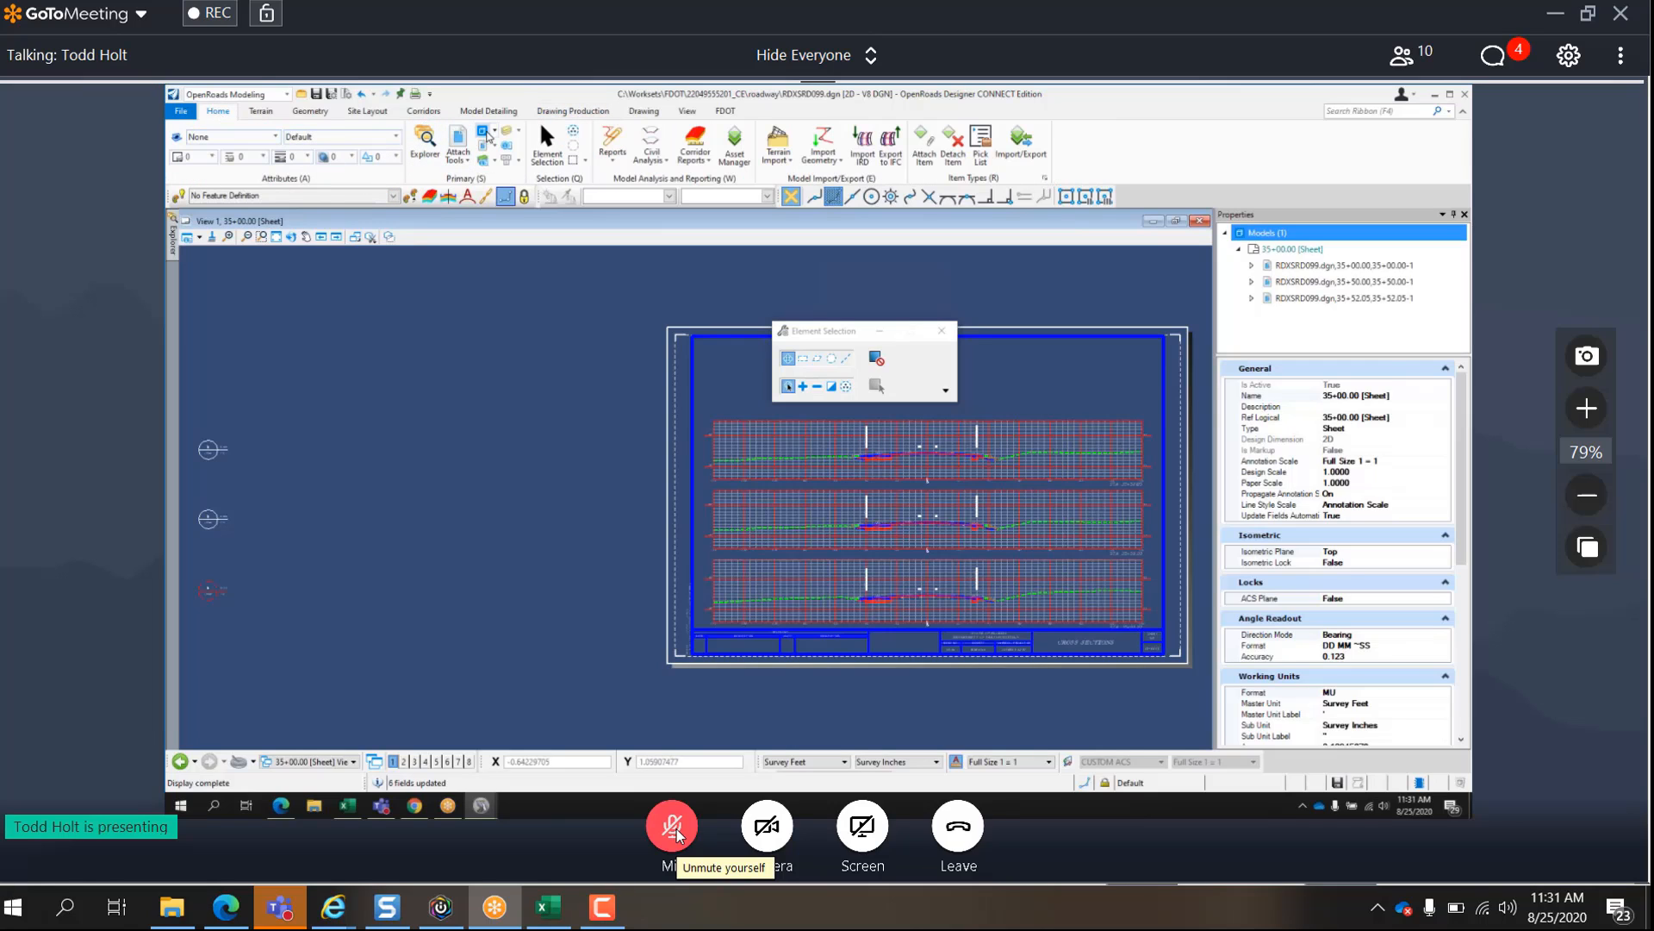
left_click(482, 131)
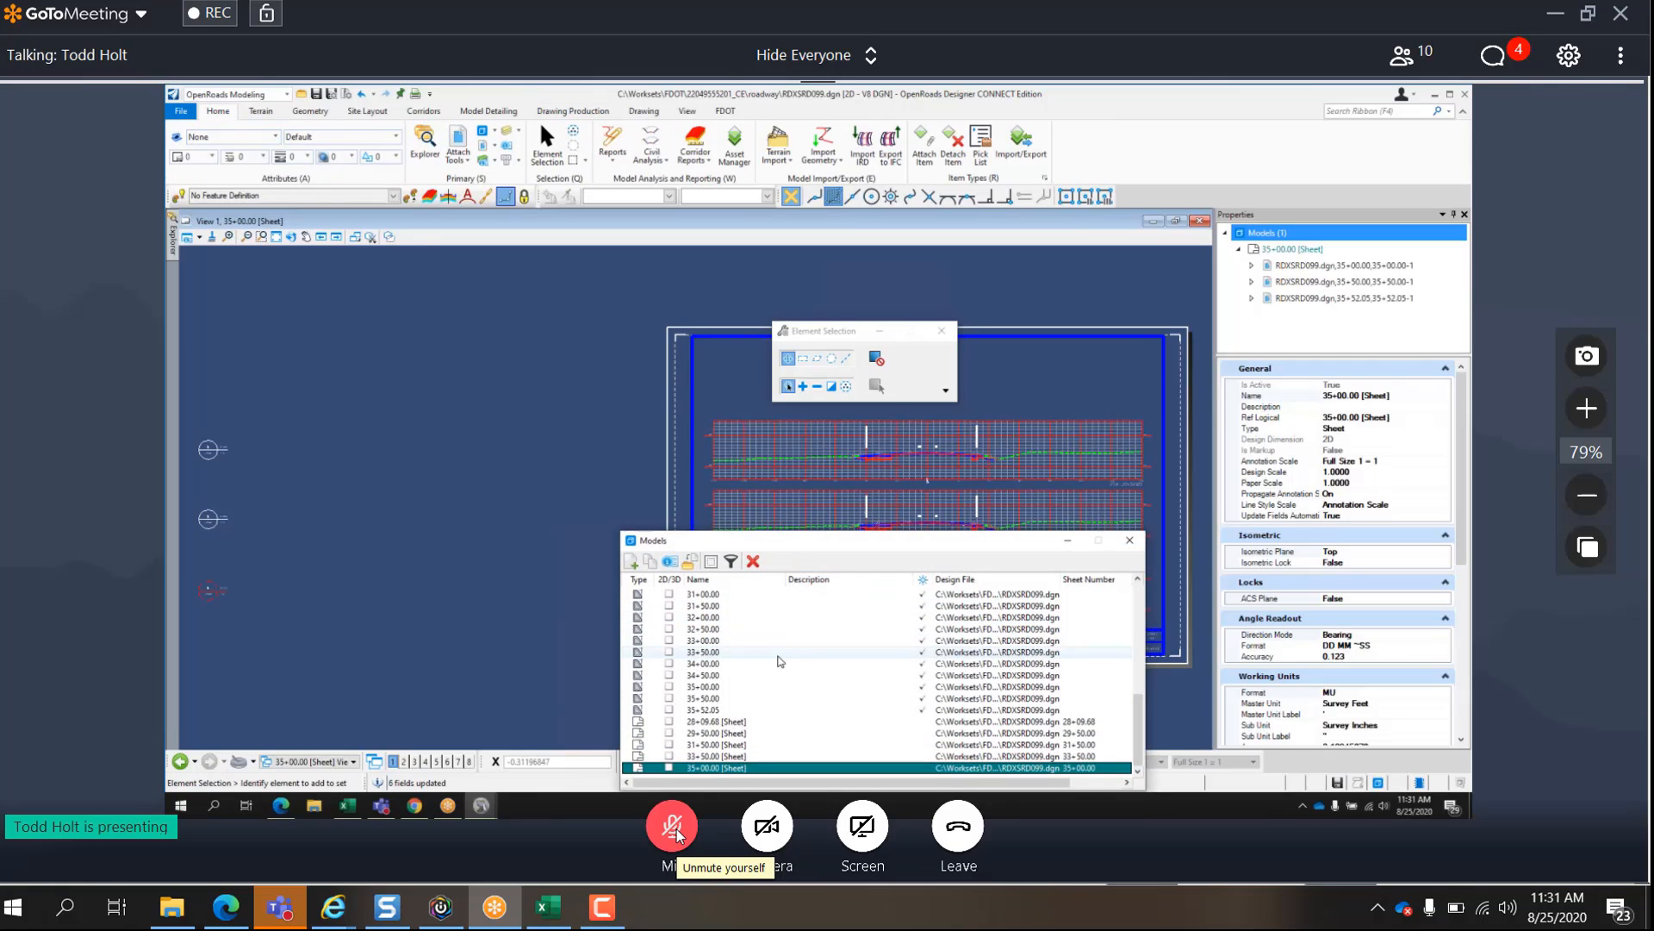
scroll(779, 663, "up", 3)
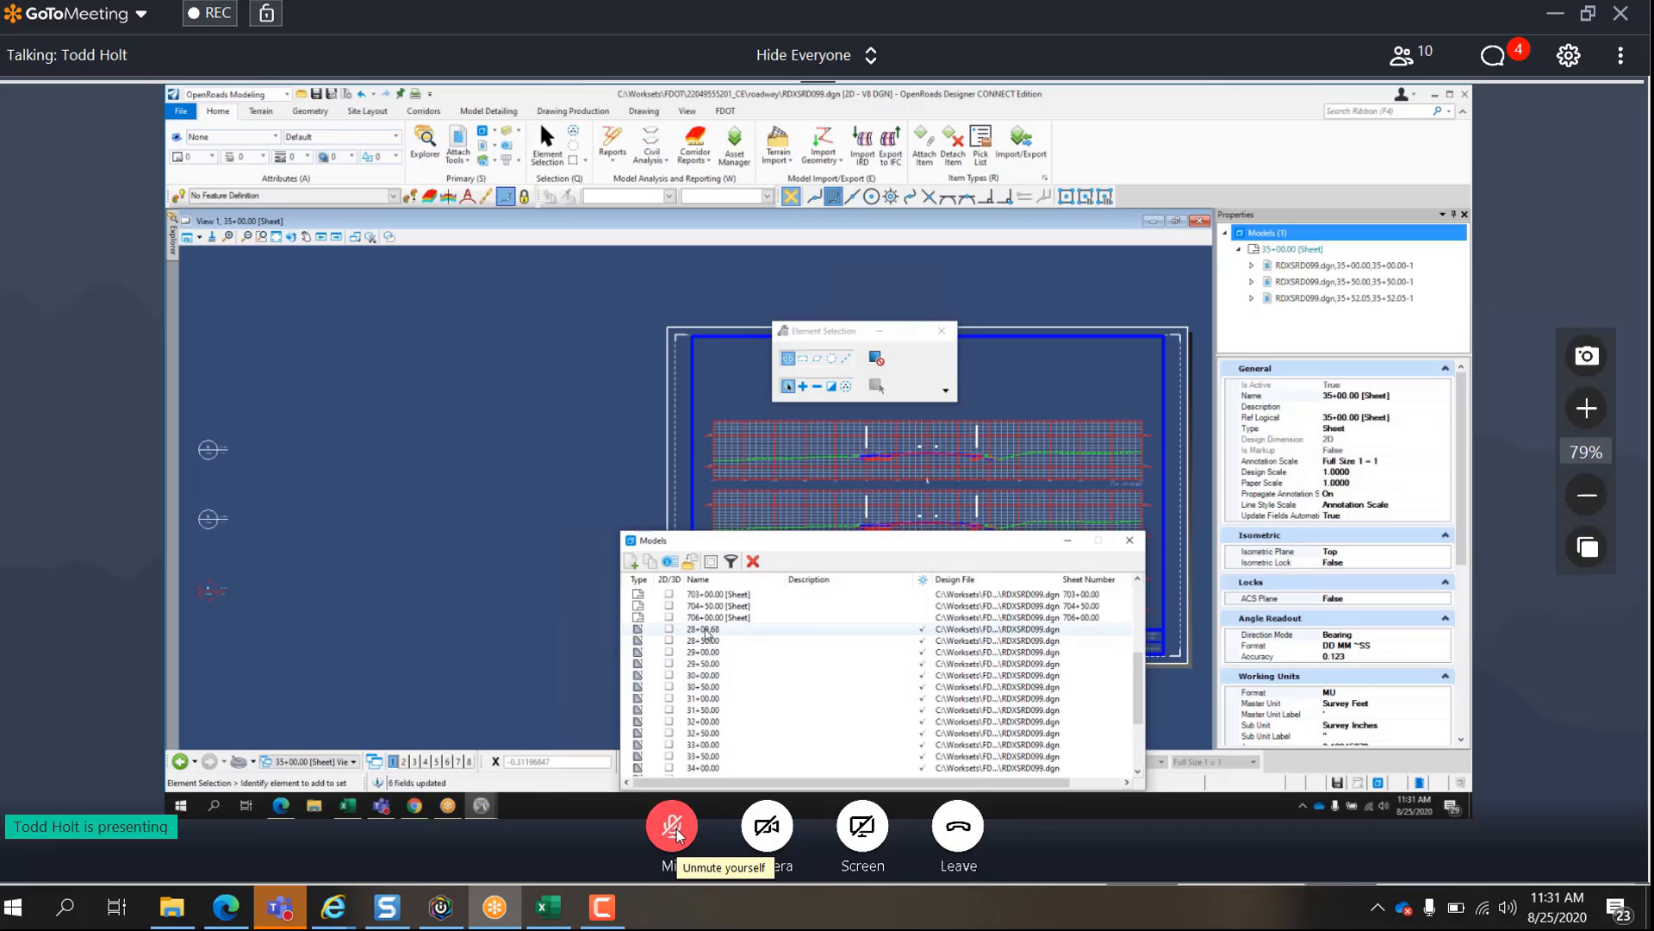
double_click(705, 630)
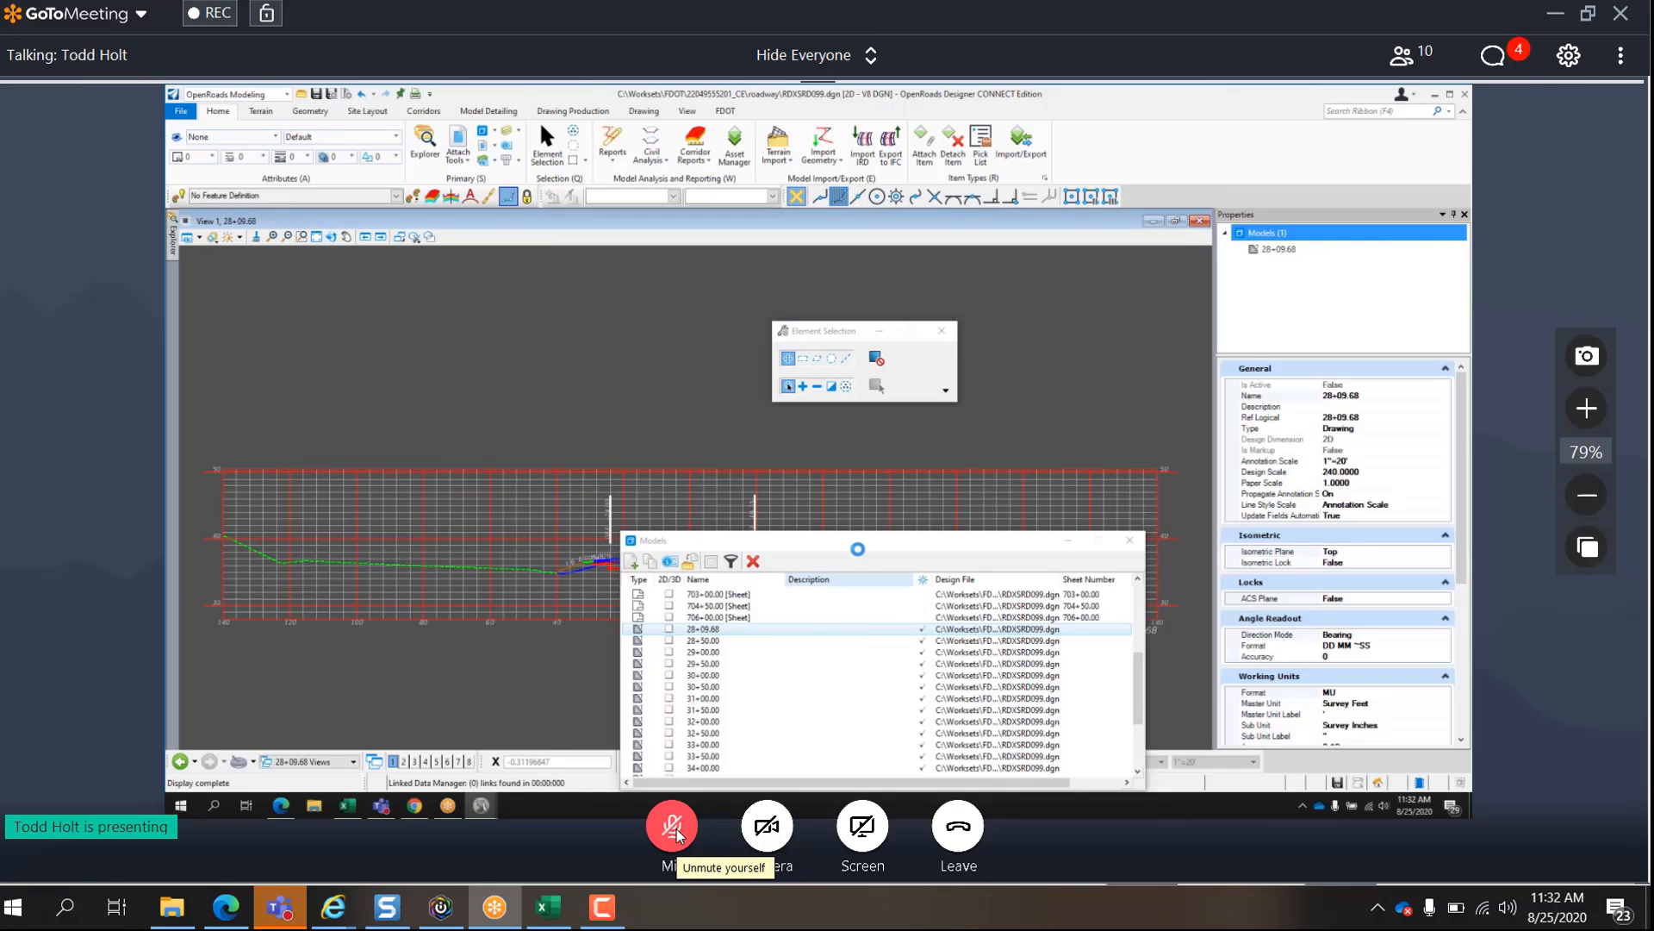
left_click_drag(860, 548, 735, 678)
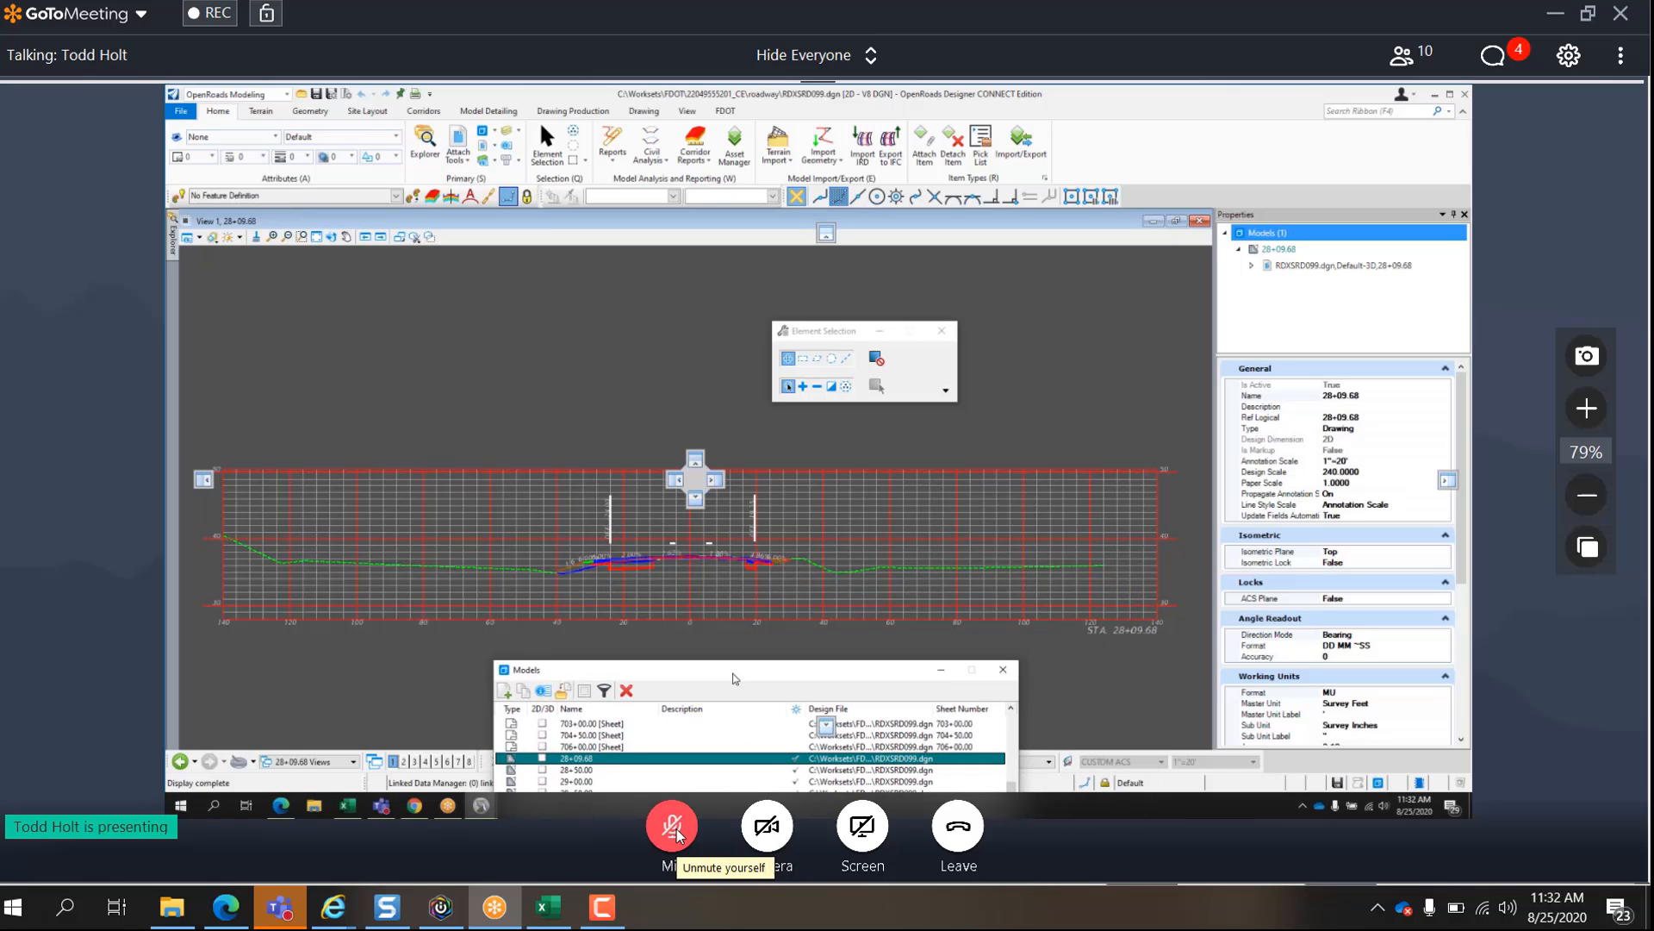
- Annotate only the 28+09.68 cross section drawing with the XS EAV Table annotation group
scroll(595, 560, "up", 5)
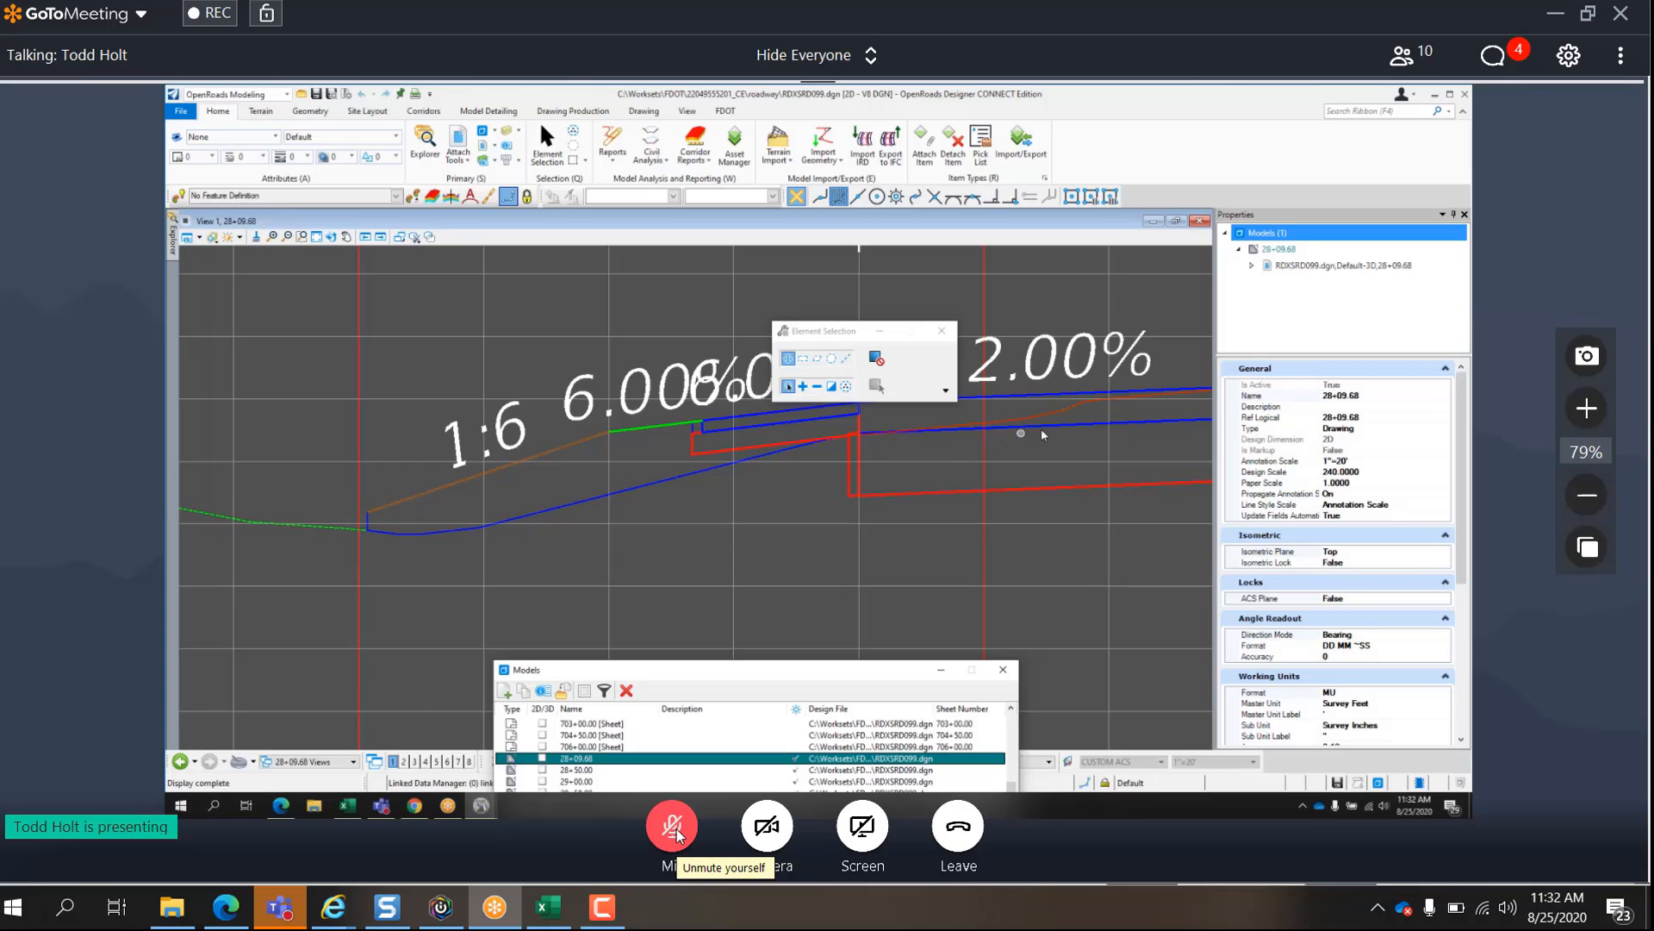
scroll(560, 590, "down", 3)
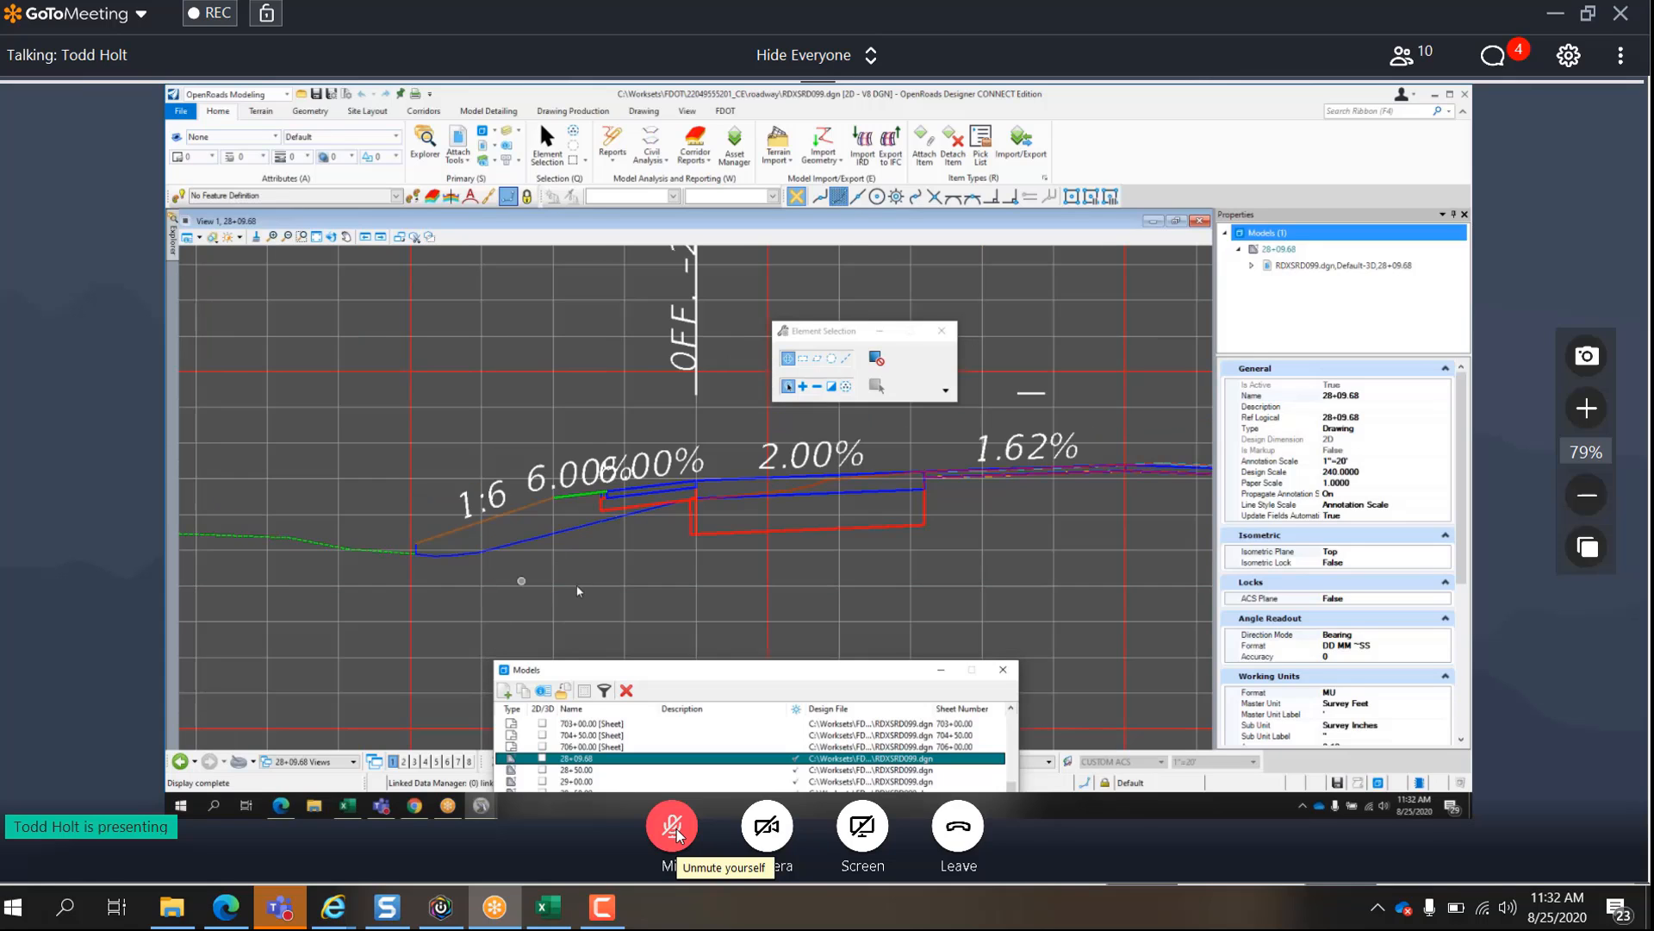
scroll(786, 579, "down", 3)
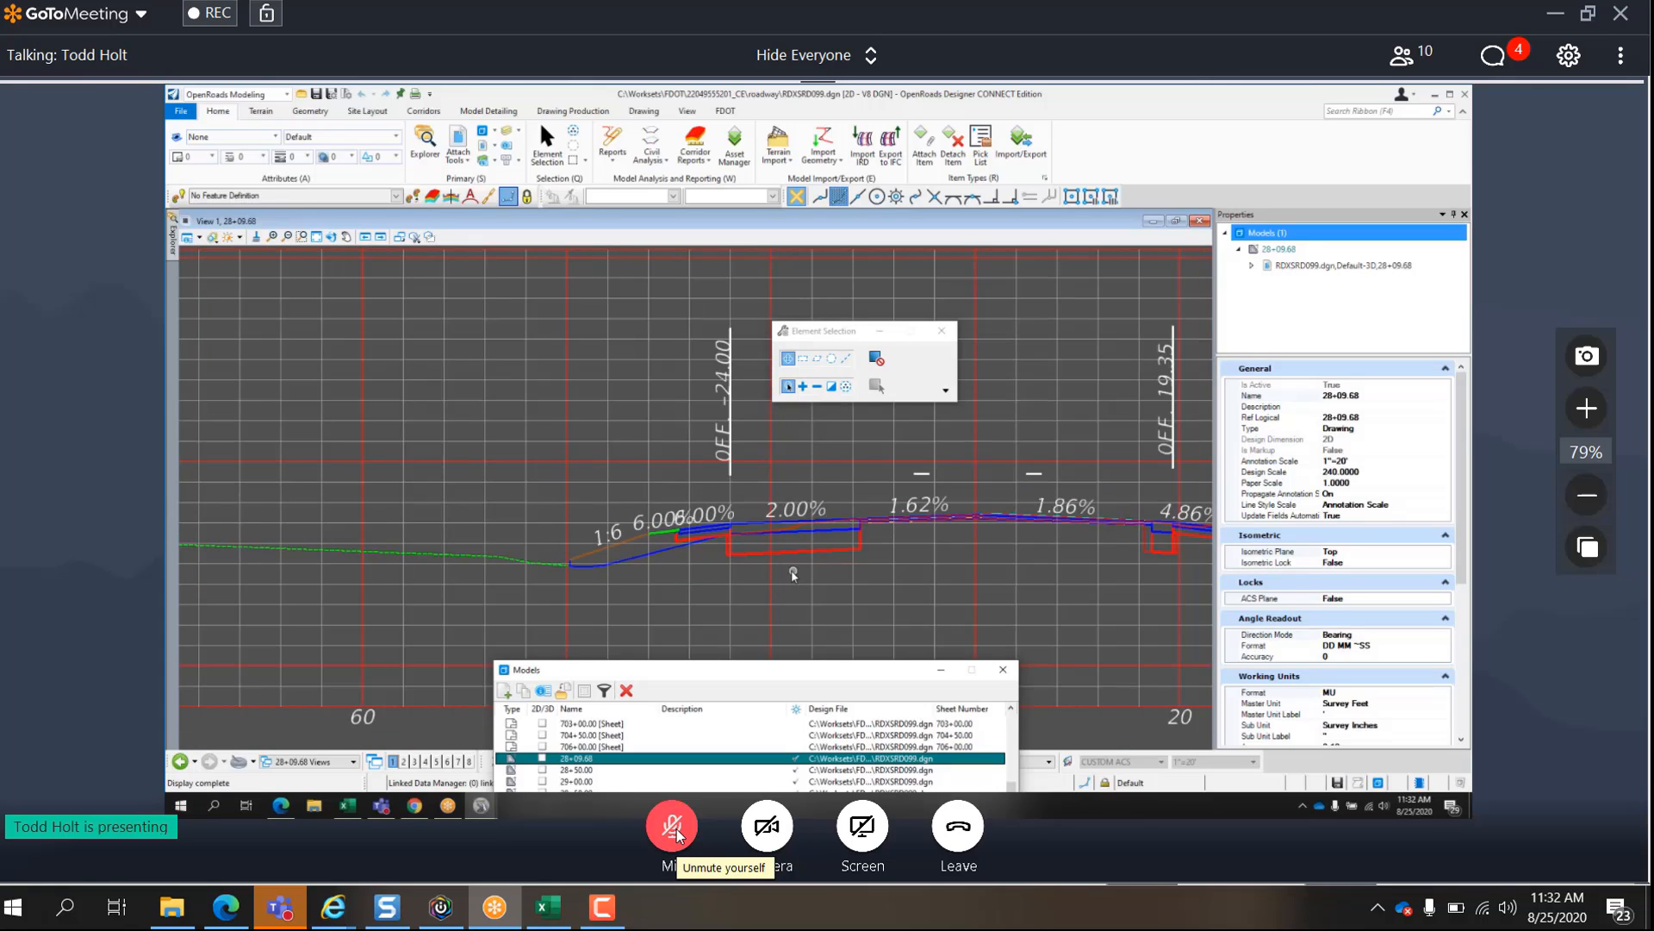
scroll(794, 575, "down", 5)
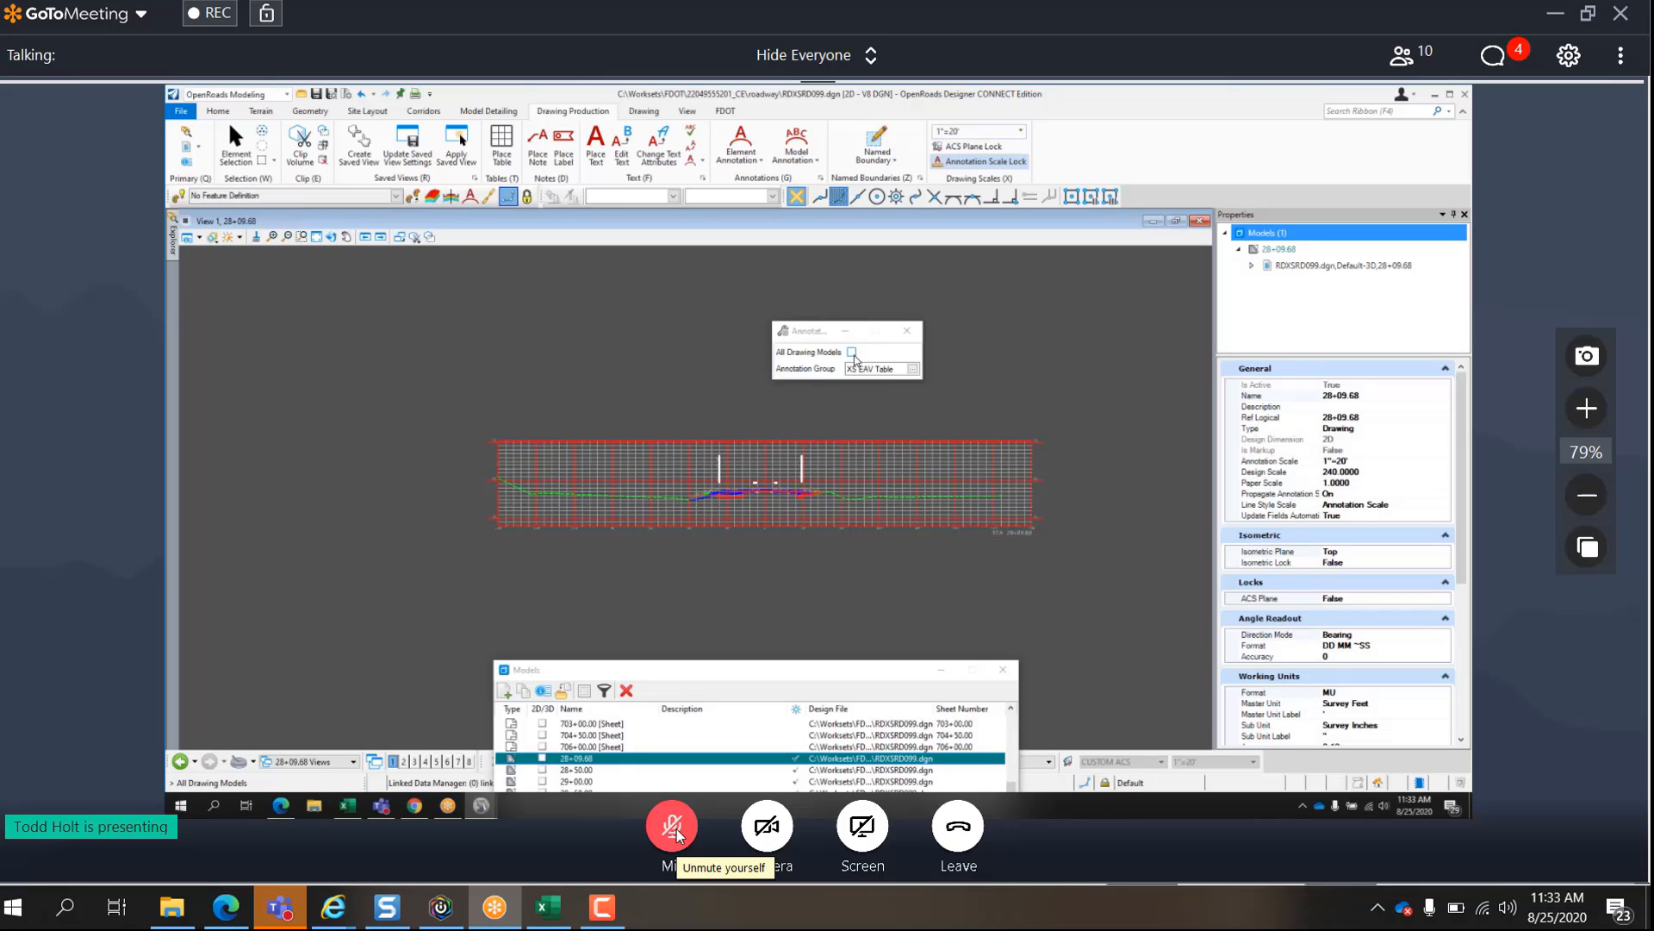
left_click(974, 418)
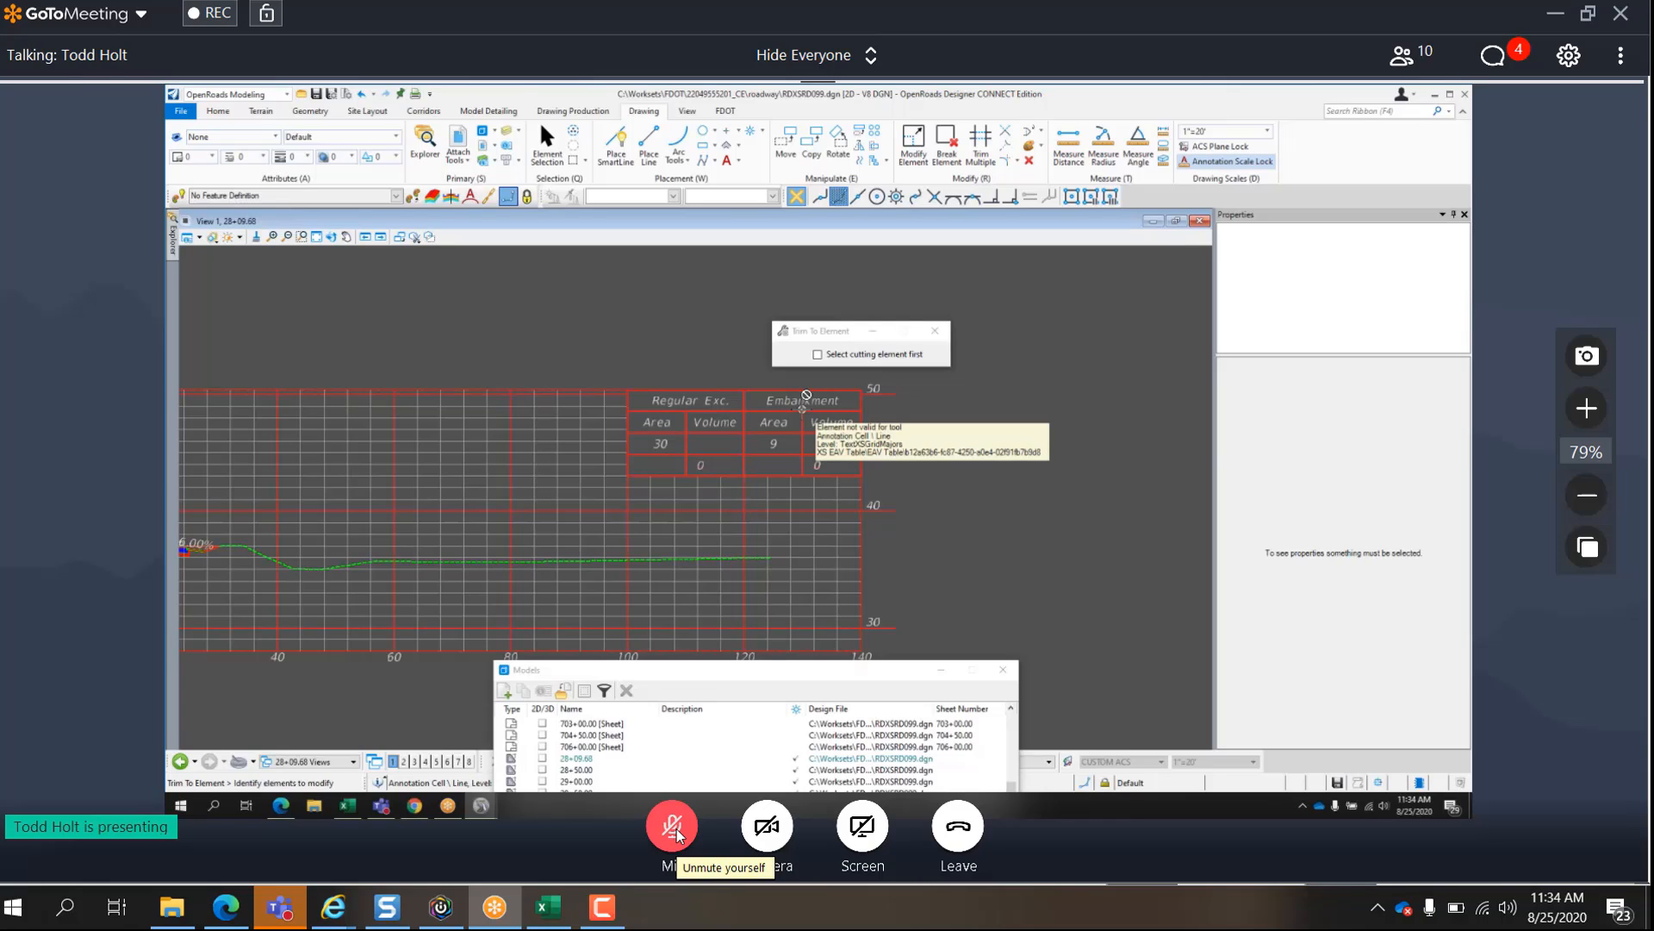
- Lower the system volume
key("XF86AudioLowerVolume")
key("XF86AudioLowerVolume")
key("XF86AudioLowerVolume")
key("XF86AudioLowerVolume")
key("XF86AudioLowerVolume")
key("XF86AudioLowerVolume")
key("XF86AudioLowerVolume")
key("XF86AudioLowerVolume")
key("XF86AudioLowerVolume")
key("XF86AudioLowerVolume")
key("XF86AudioLowerVolume")
key("XF86AudioLowerVolume")
key("XF86AudioLowerVolume")
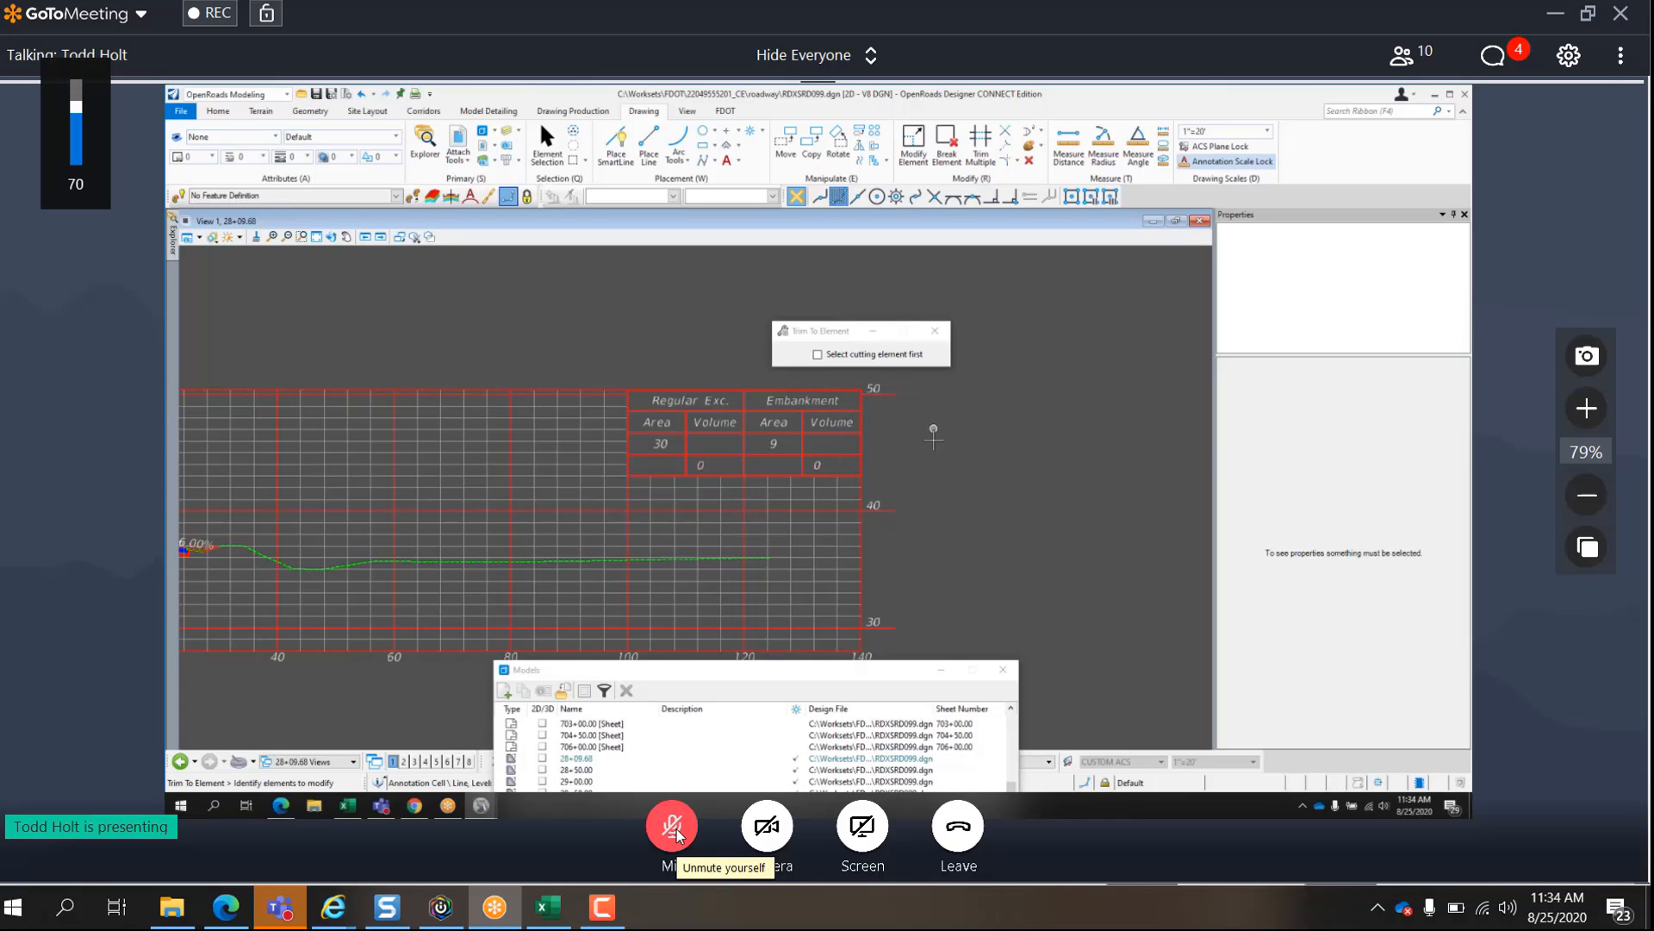
key("XF86AudioLowerVolume")
key("XF86AudioLowerVolume")
key("XF86AudioLowerVolume")
key("XF86AudioLowerVolume")
key("XF86AudioLowerVolume")
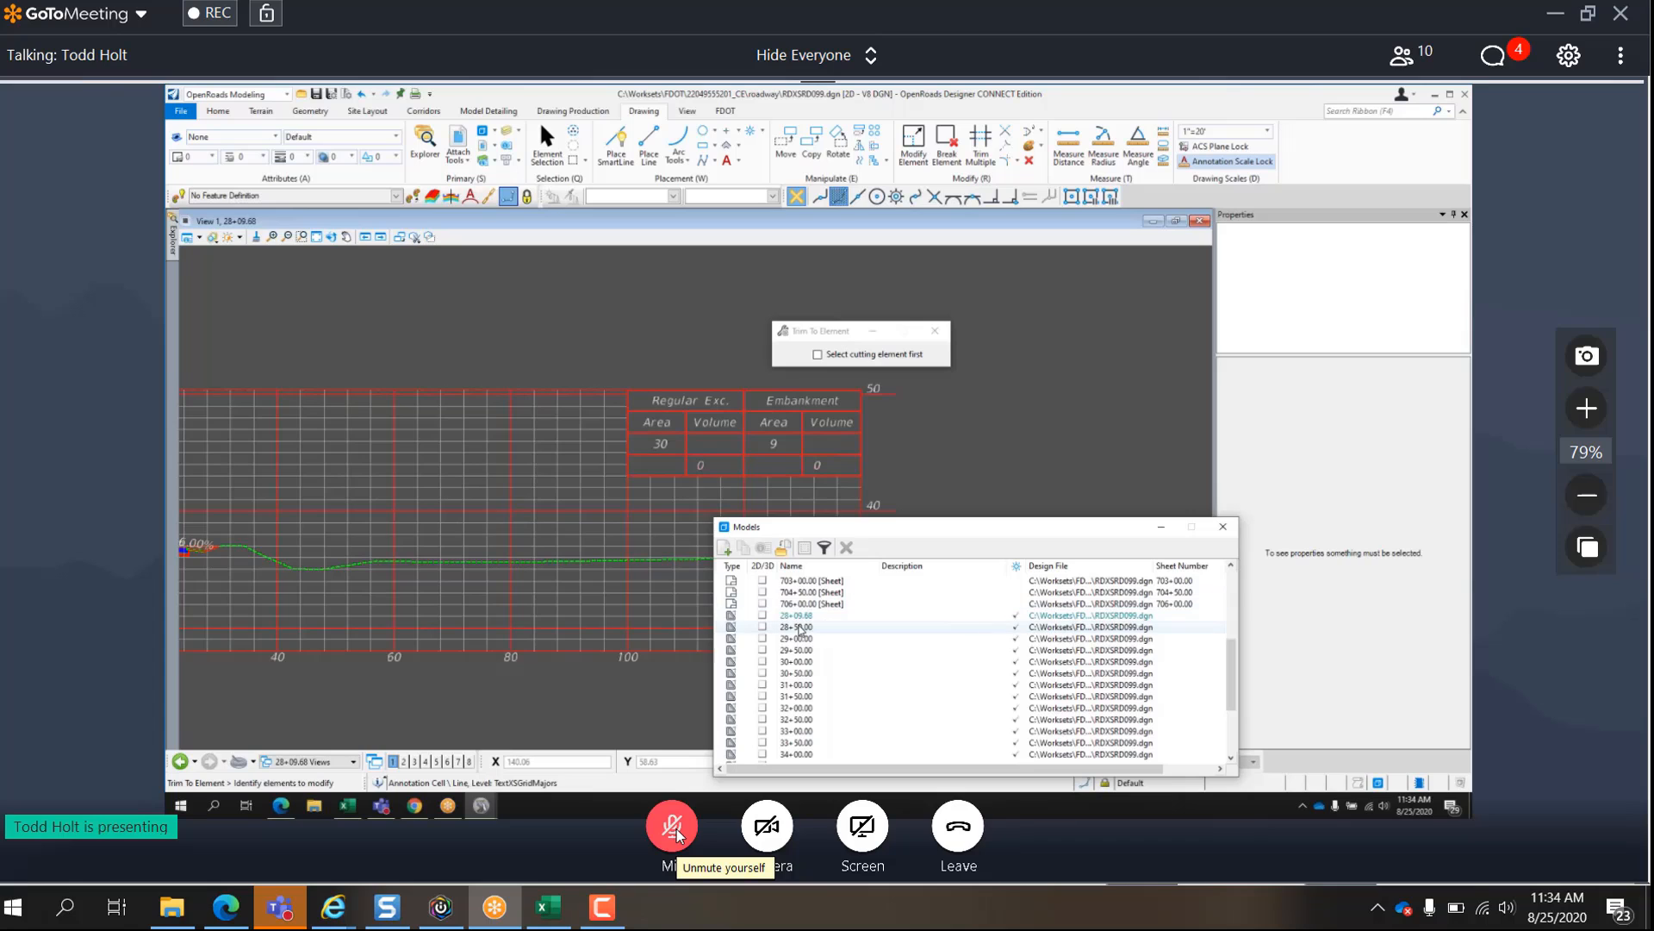
- Open the 28+50.00 drawing model and raise the system volume
double_click(800, 628)
key("XF86AudioRaiseVolume")
key("XF86AudioRaiseVolume")
key("XF86AudioRaiseVolume")
key("XF86AudioRaiseVolume")
key("XF86AudioRaiseVolume")
key("XF86AudioRaiseVolume")
key("XF86AudioRaiseVolume")
key("XF86AudioRaiseVolume")
key("XF86AudioRaiseVolume")
key("XF86AudioRaiseVolume")
key("XF86AudioRaiseVolume")
key("XF86AudioRaiseVolume")
key("XF86AudioRaiseVolume")
key("XF86AudioRaiseVolume")
key("XF86AudioRaiseVolume")
key("XF86AudioRaiseVolume")
key("XF86AudioRaiseVolume")
key("XF86AudioRaiseVolume")
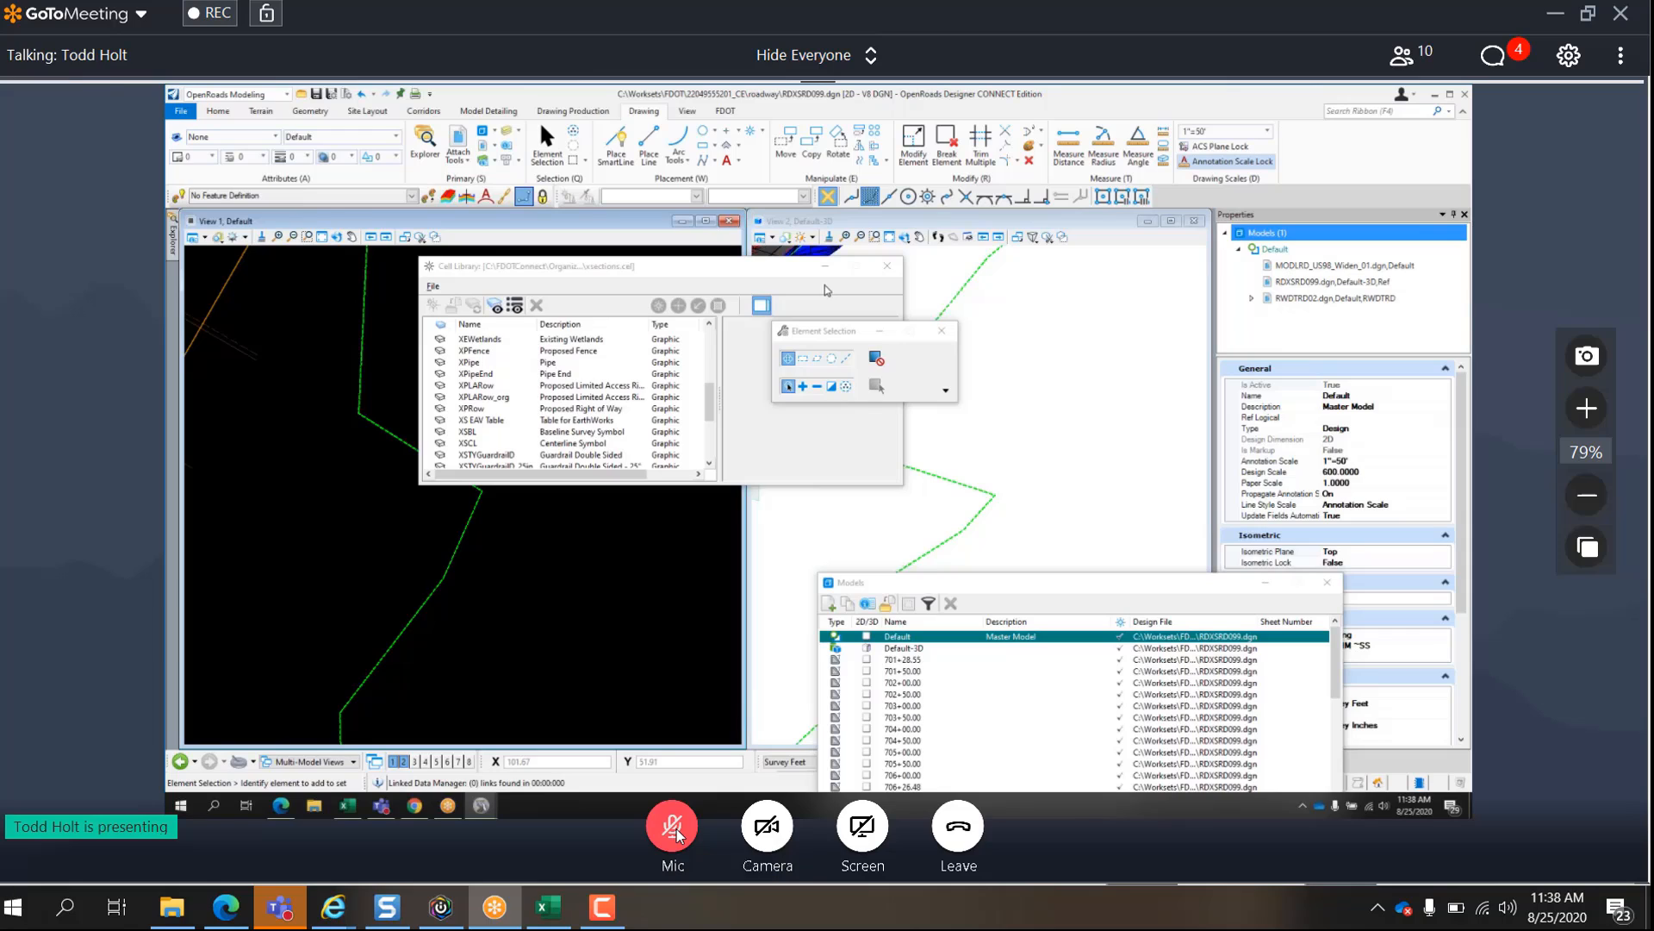
- Lower the system volume during the discussion
key("XF86AudioLowerVolume")
key("XF86AudioLowerVolume")
key("XF86AudioLowerVolume")
key("XF86AudioLowerVolume")
key("XF86AudioLowerVolume")
key("XF86AudioLowerVolume")
key("XF86AudioLowerVolume")
key("XF86AudioLowerVolume")
key("XF86AudioLowerVolume")
key("XF86AudioLowerVolume")
key("XF86AudioLowerVolume")
key("XF86AudioLowerVolume")
key("XF86AudioLowerVolume")
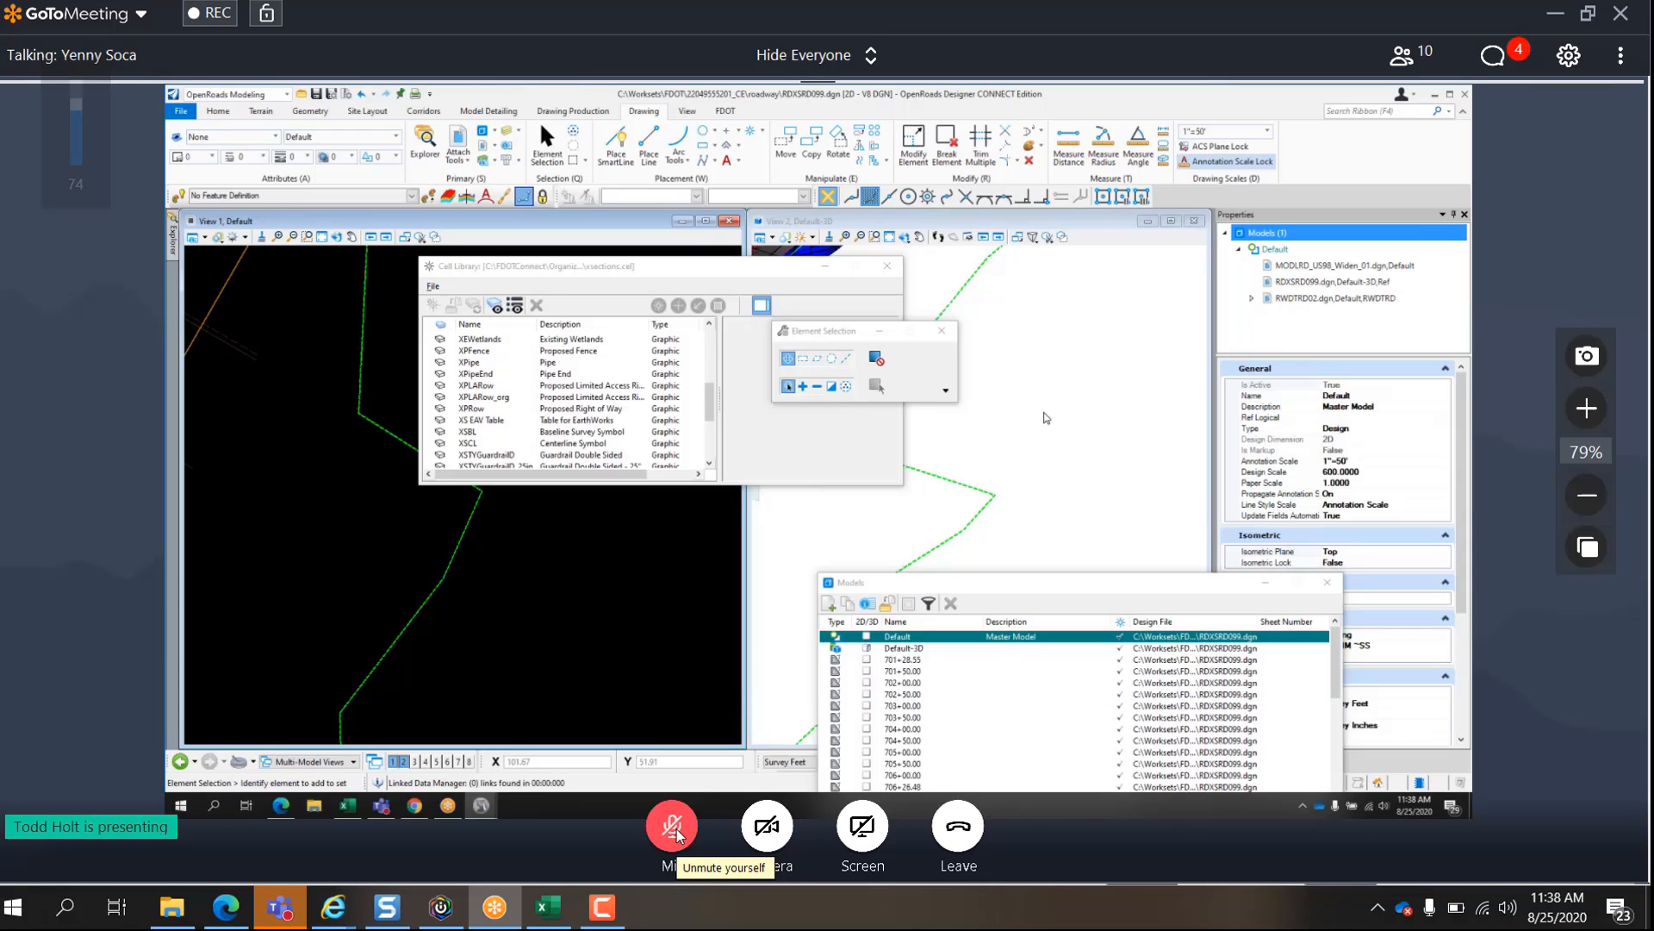
key("XF86AudioLowerVolume")
key("XF86AudioLowerVolume")
key("XF86AudioLowerVolume")
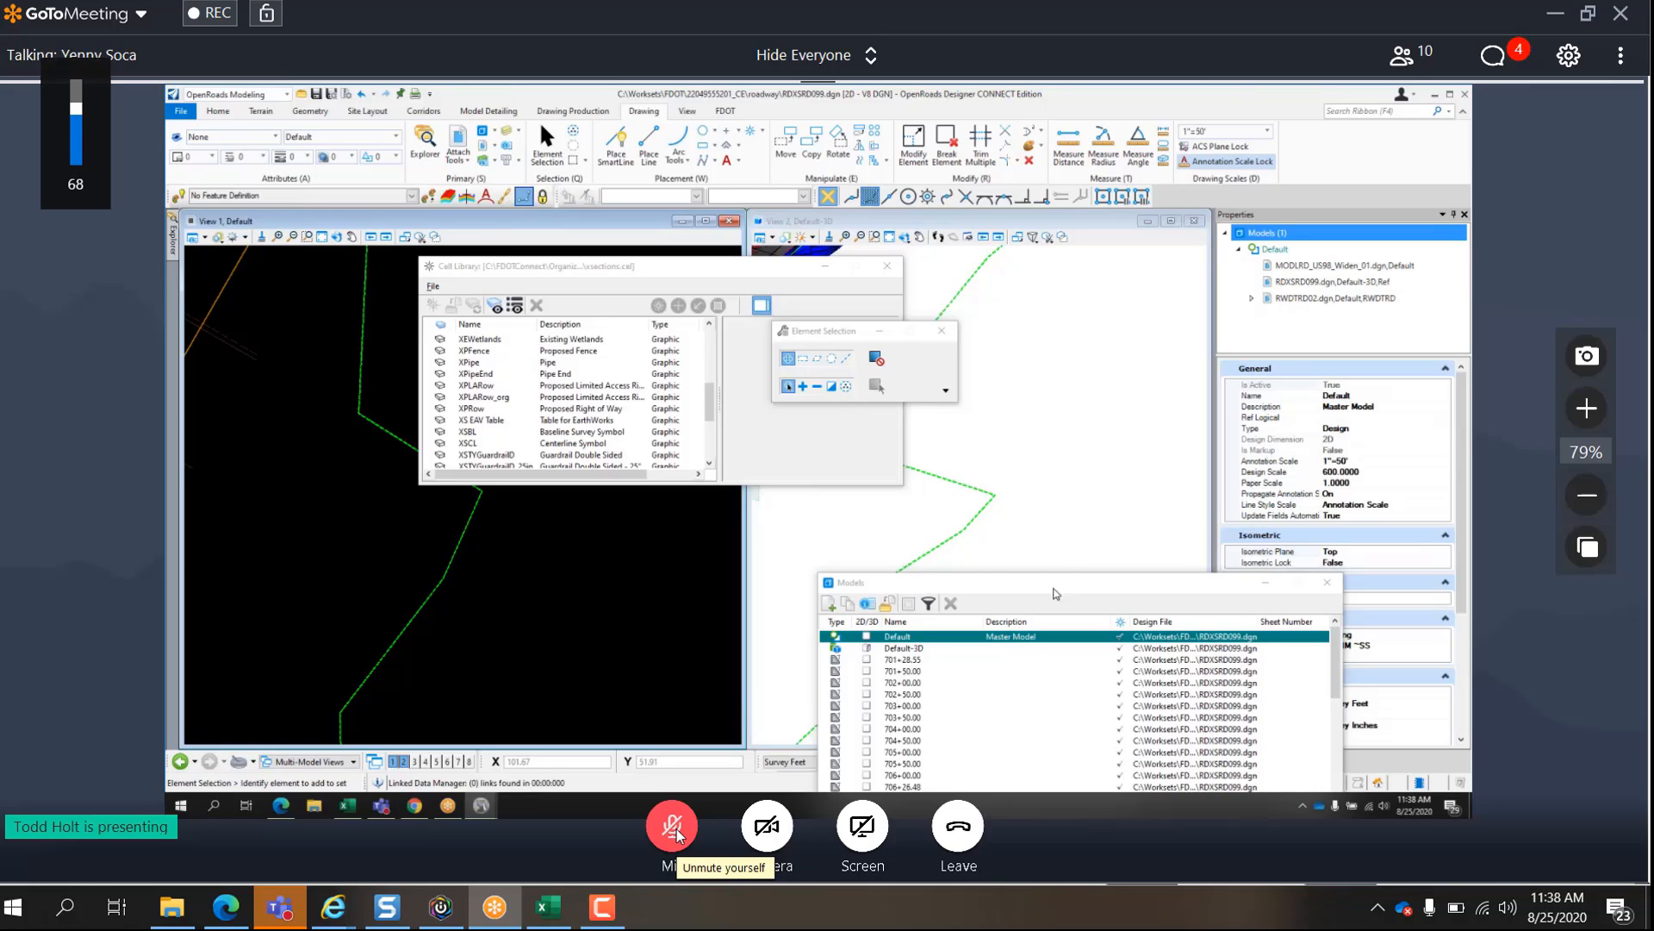
key("XF86AudioLowerVolume")
key("XF86AudioLowerVolume")
key("XF86AudioLowerVolume")
key("XF86AudioLowerVolume")
key("XF86AudioLowerVolume")
key("XF86AudioLowerVolume")
key("XF86AudioLowerVolume")
key("XF86AudioLowerVolume")
key("XF86AudioLowerVolume")
key("XF86AudioLowerVolume")
key("XF86AudioLowerVolume")
key("XF86AudioLowerVolume")
key("XF86AudioLowerVolume")
key("XF86AudioLowerVolume")
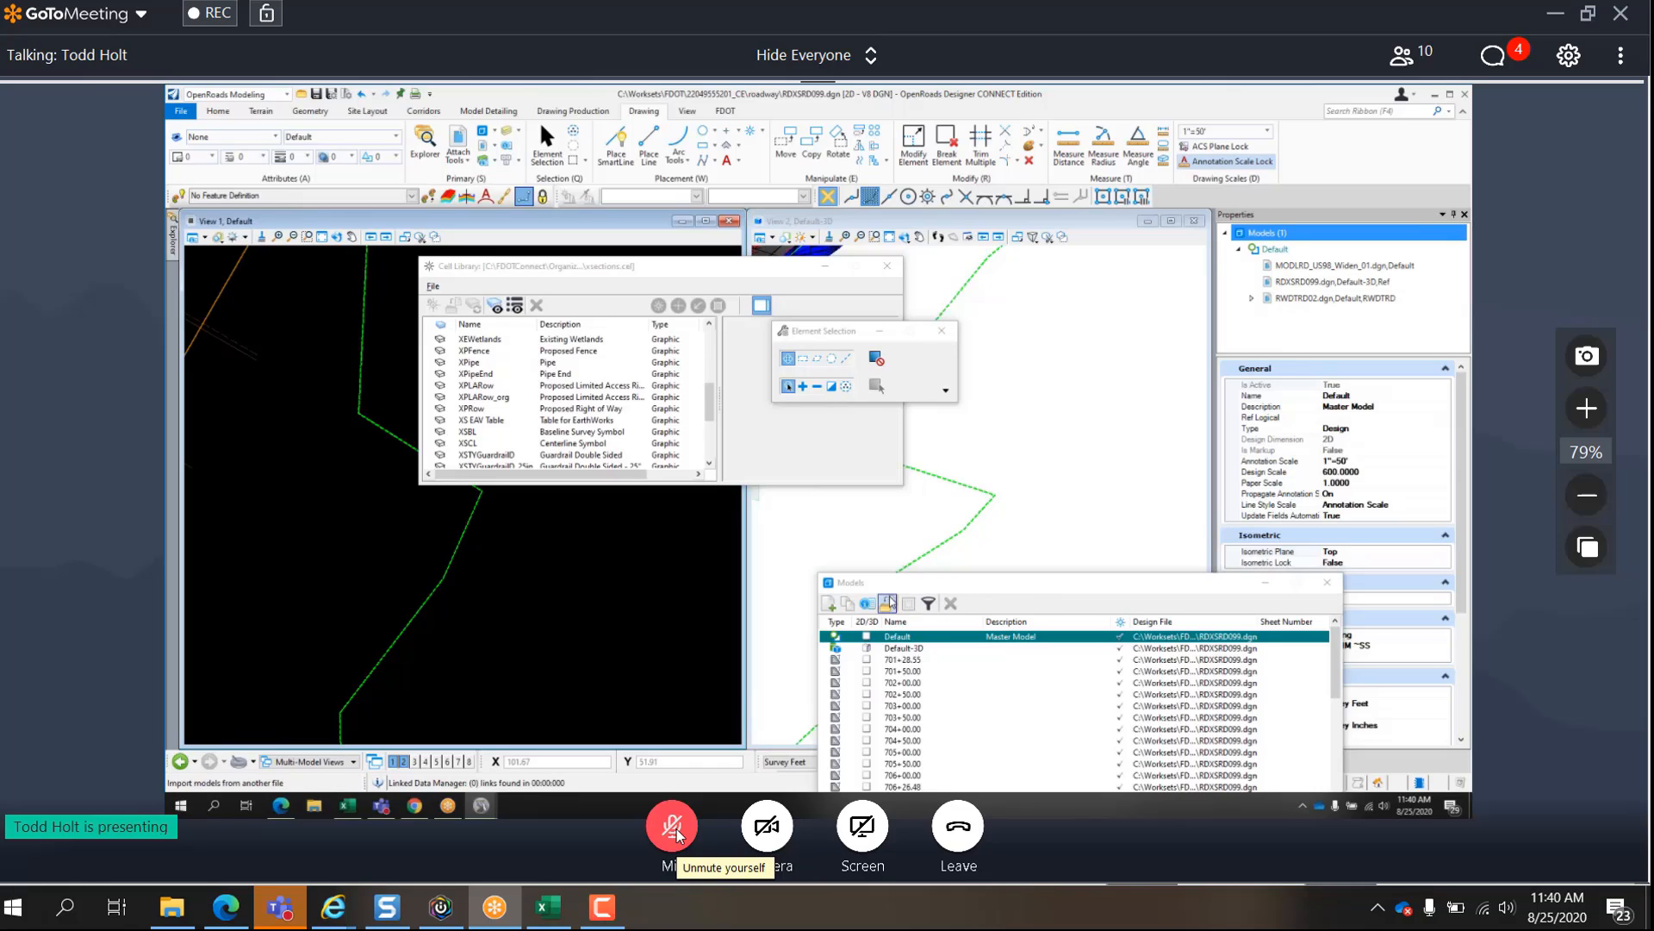
- Close the cell library and make the Default-3D view the active view
left_click(888, 266)
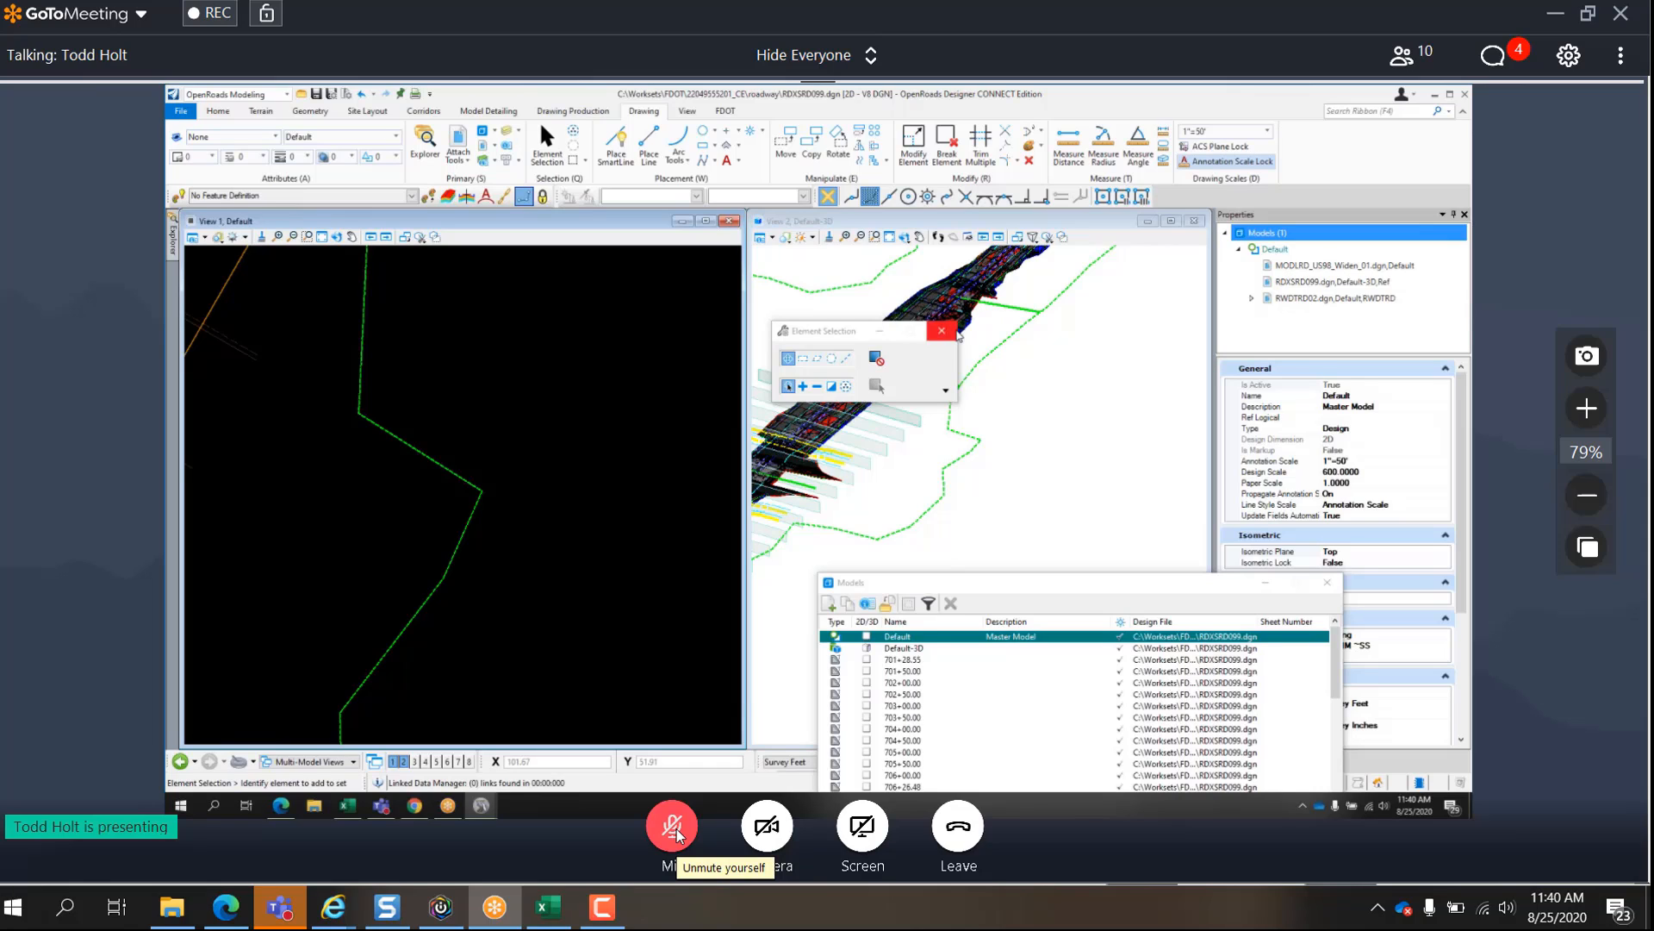
left_click(1060, 395)
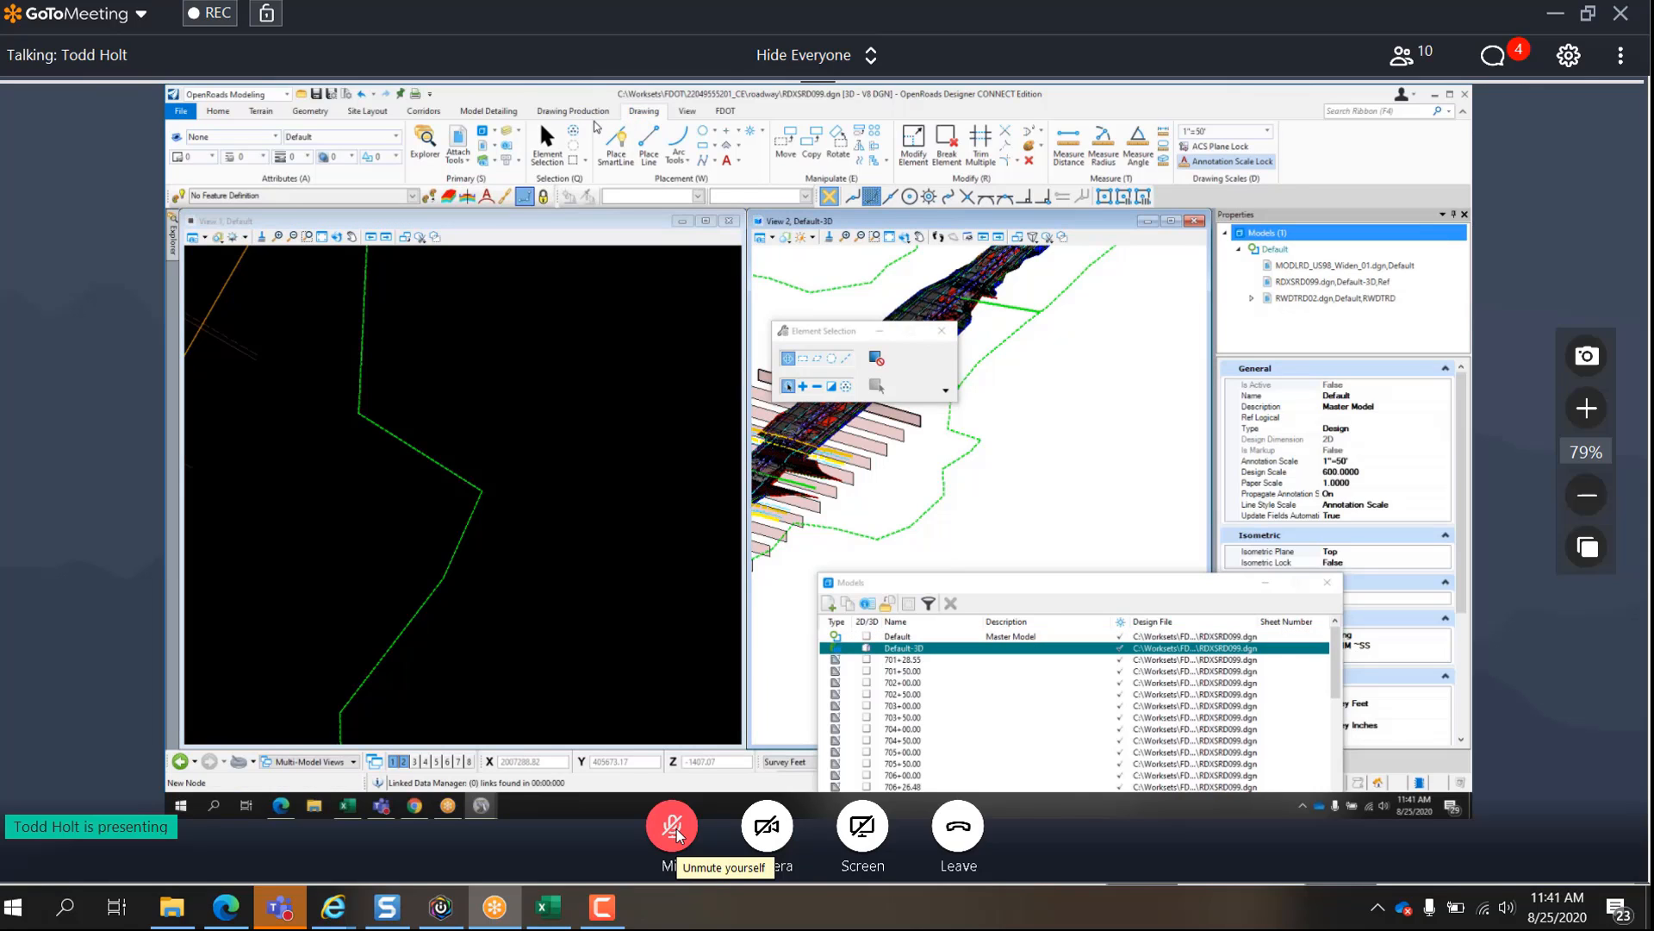
left_click(218, 112)
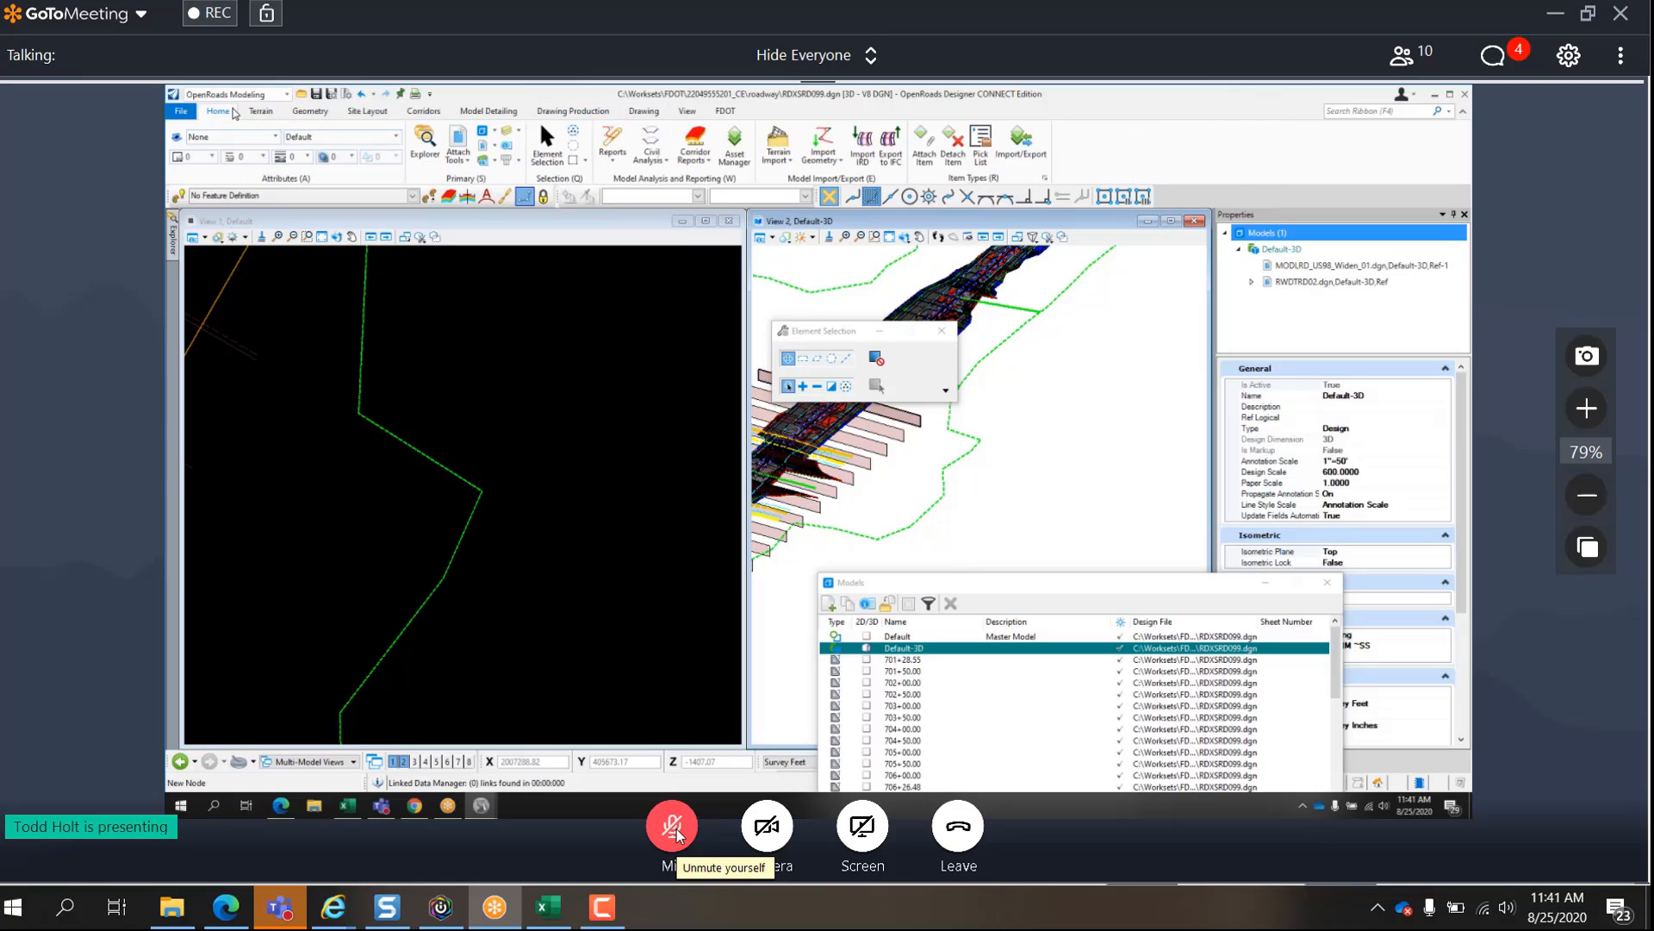
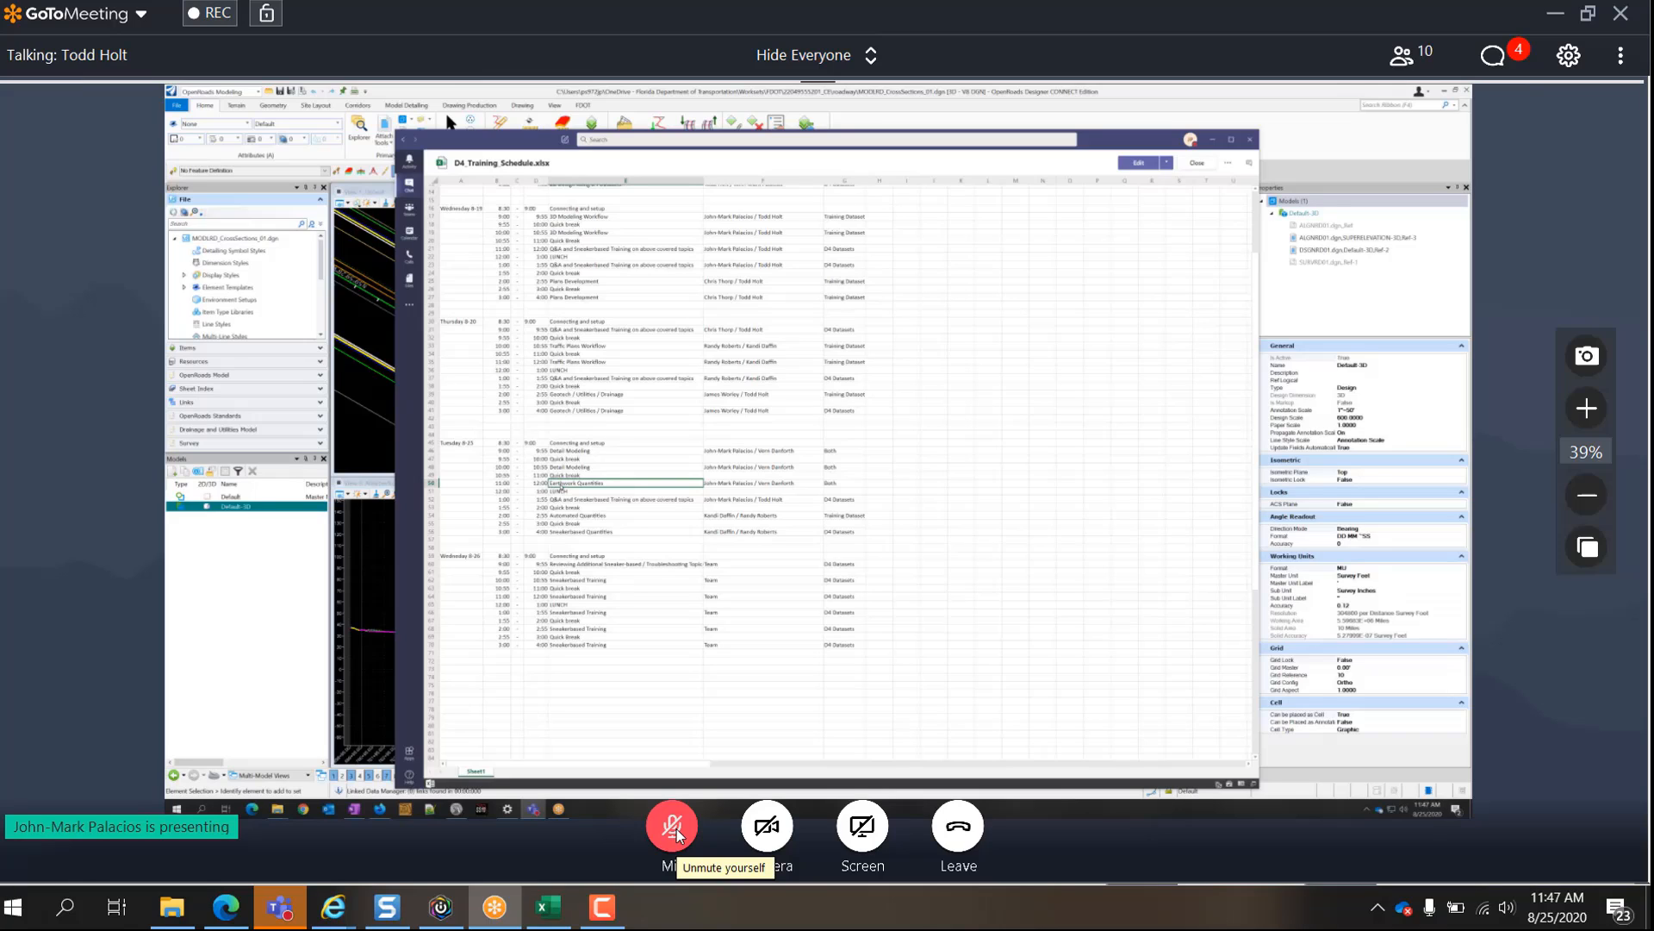
- Unmute the microphone in the GoToMeeting session
left_click(673, 827)
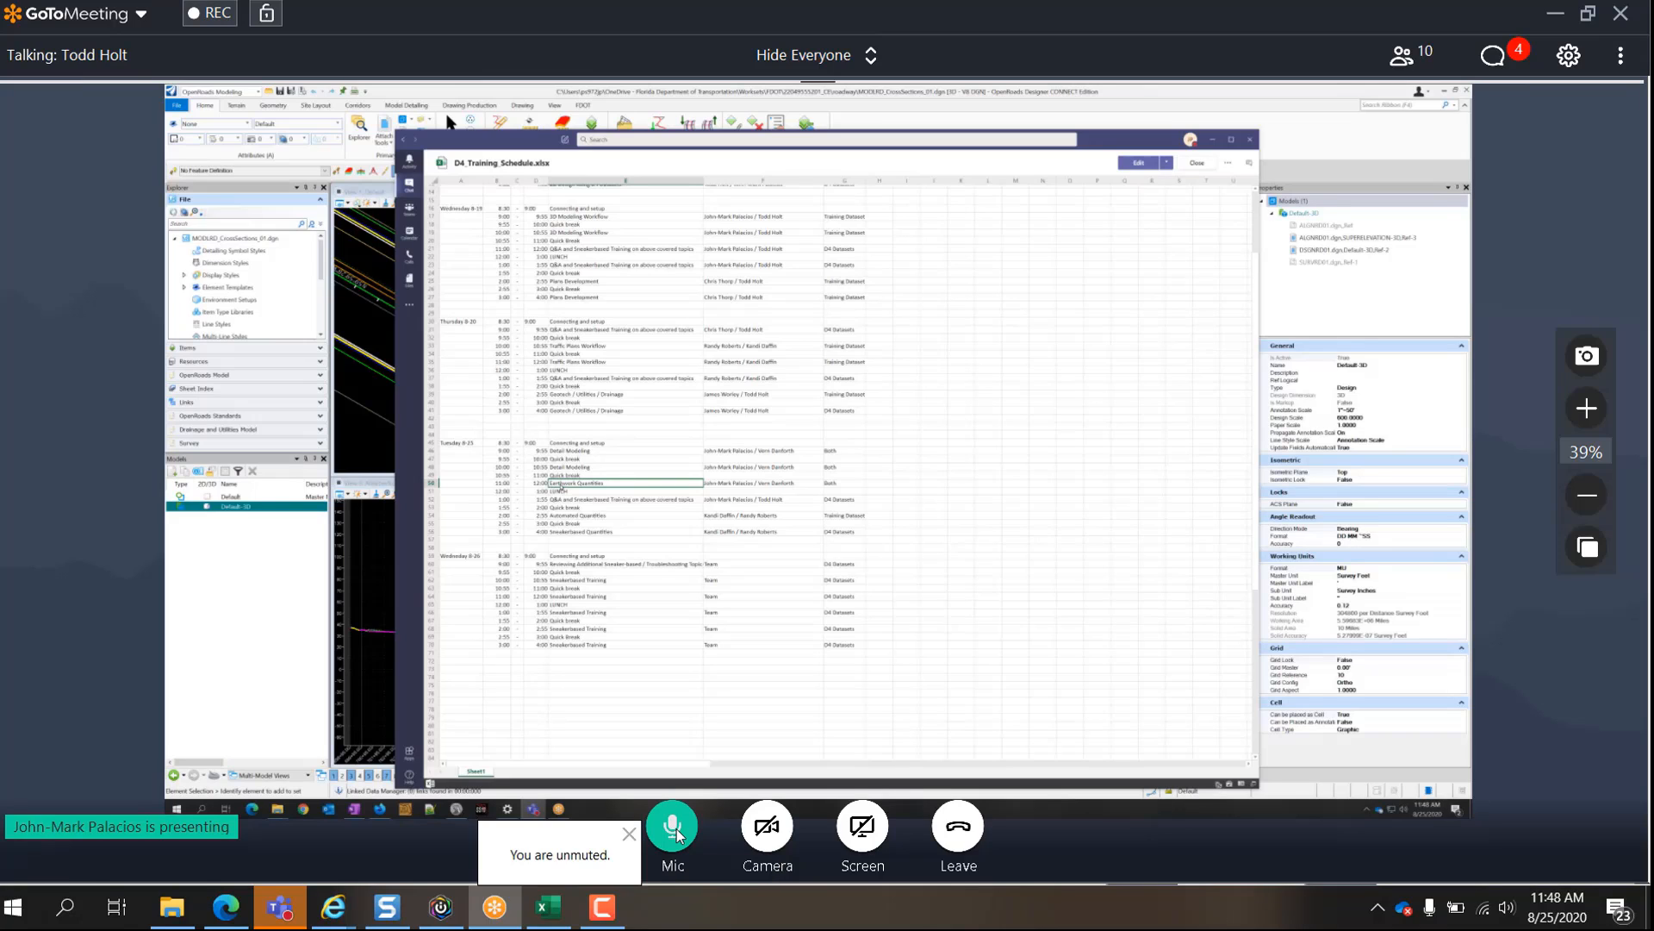